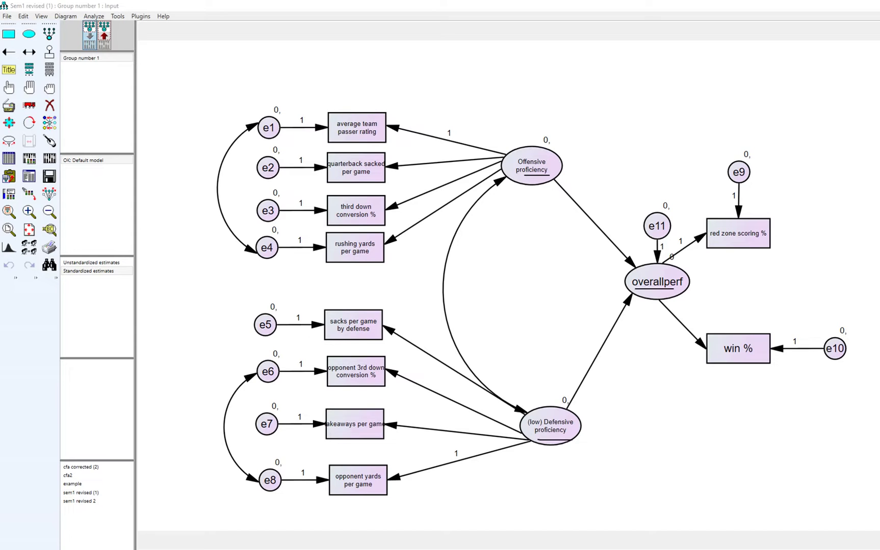
pyautogui.moveTo(505, 176)
pyautogui.mouseDown()
pyautogui.moveTo(450, 255)
pyautogui.moveTo(525, 419)
pyautogui.mouseUp()
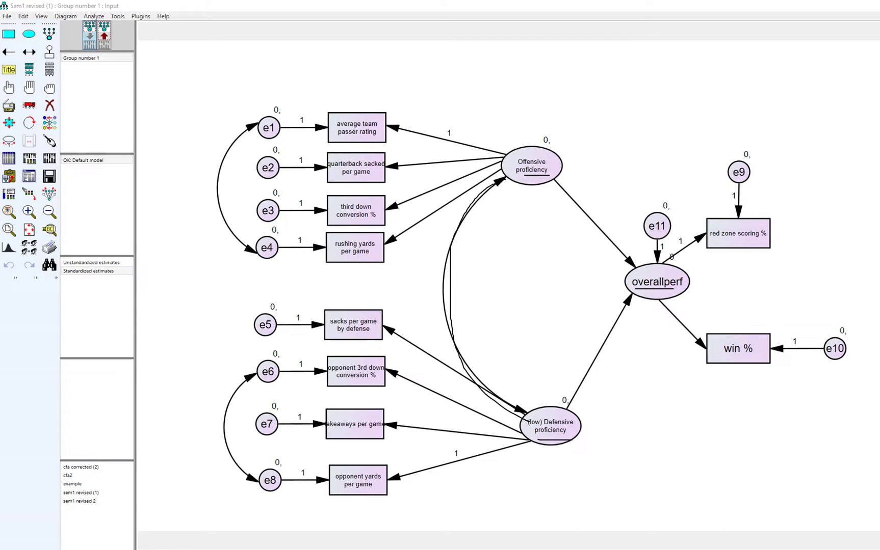
pyautogui.moveTo(255, 129); pyautogui.dragTo(246, 239)
pyautogui.moveTo(251, 383); pyautogui.dragTo(259, 511)
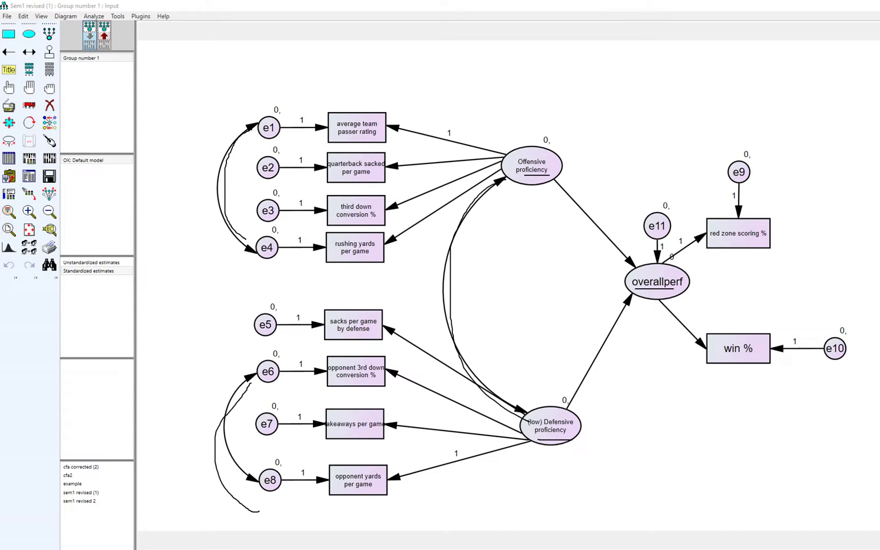
pyautogui.moveTo(344, 255); pyautogui.dragTo(357, 254)
pyautogui.moveTo(340, 384); pyautogui.dragTo(369, 383)
pyautogui.moveTo(341, 495); pyautogui.dragTo(397, 494)
pyautogui.press('Escape')
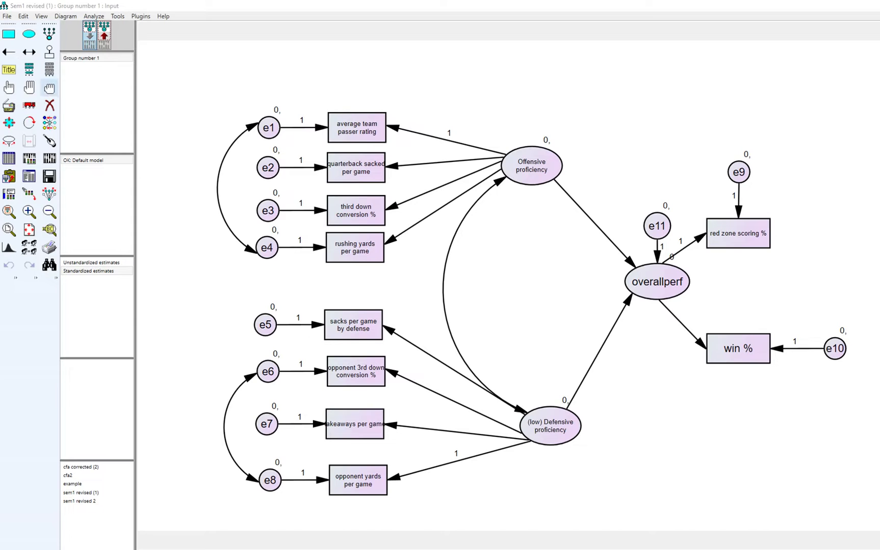
# Replace error e11 and the two directional paths into overallperf with covariances linking overallperf to Offensive proficiency and (low) Defensive proficiency
pyautogui.click(50, 105)
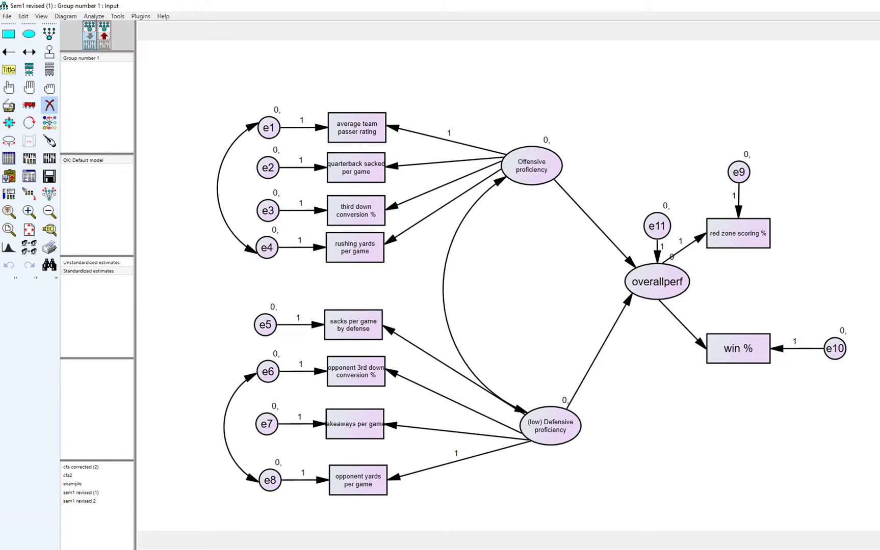
pyautogui.click(656, 226)
pyautogui.click(596, 224)
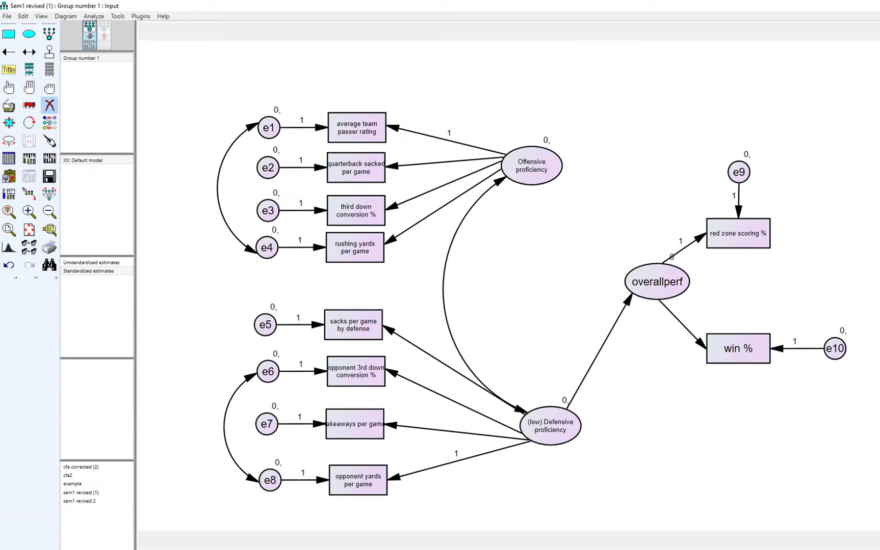
pyautogui.click(600, 351)
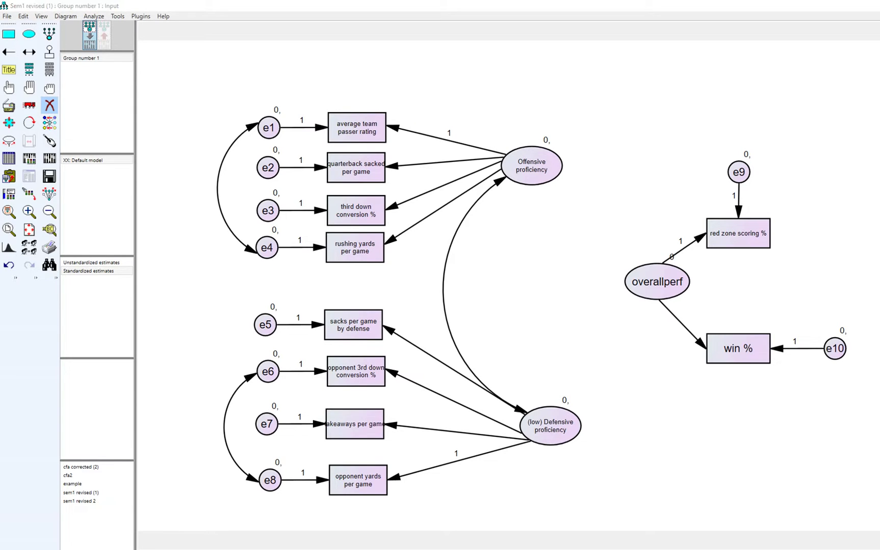
pyautogui.click(29, 51)
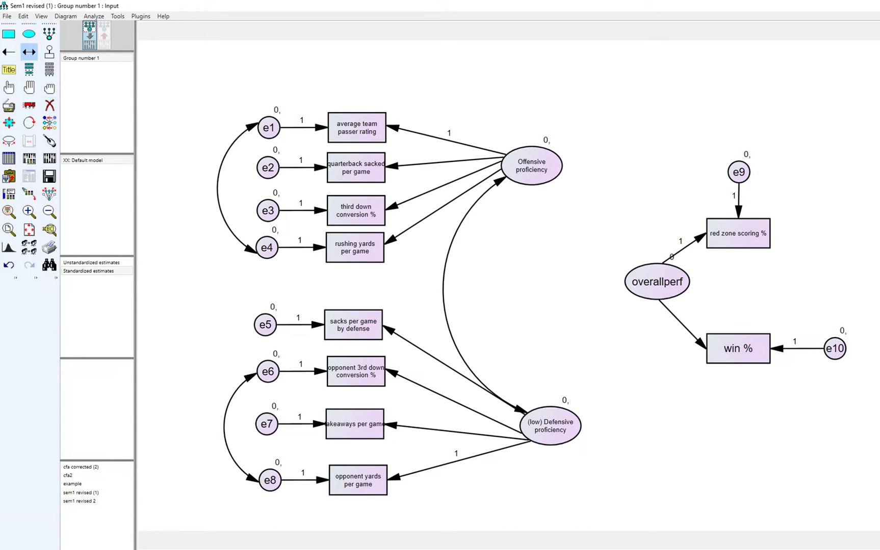
pyautogui.moveTo(532, 166); pyautogui.dragTo(571, 420)
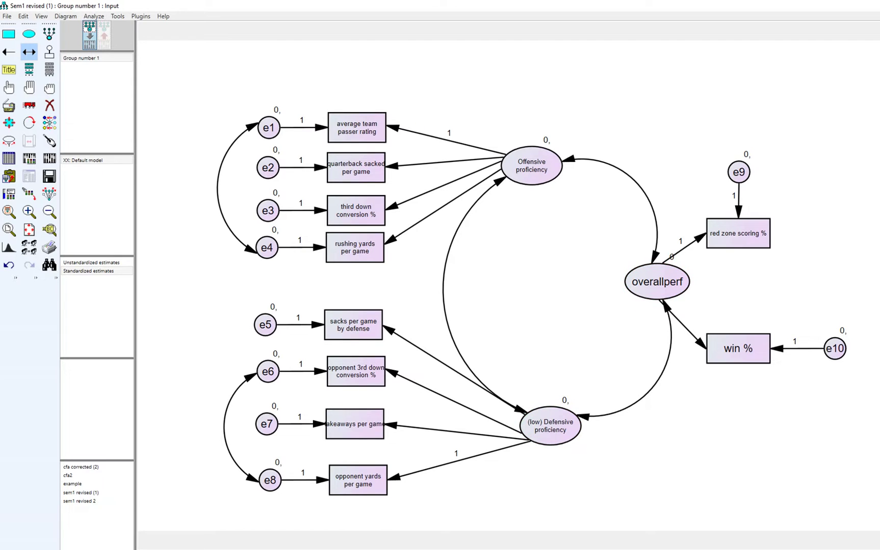
# Save the modified path diagram as cfa2 in the Discussion exercise 4 folder, overwriting the existing file
pyautogui.click(7, 16)
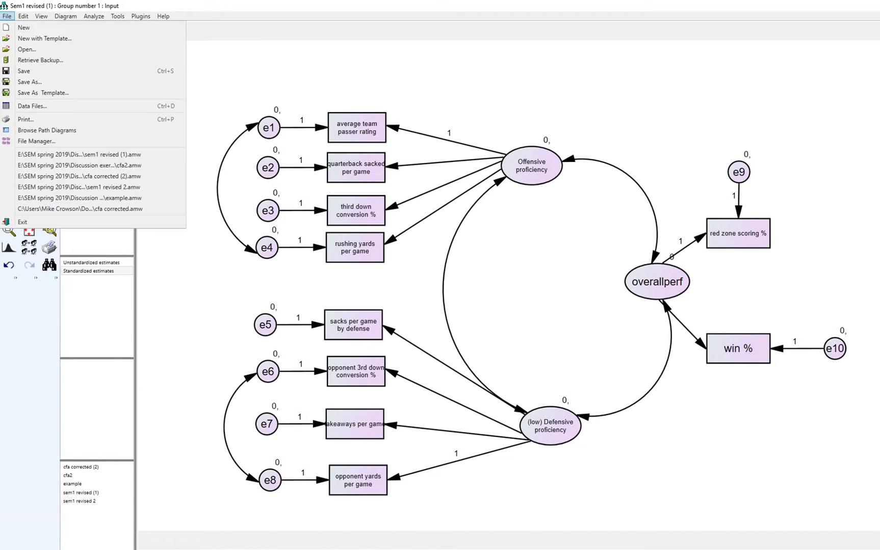
pyautogui.click(26, 83)
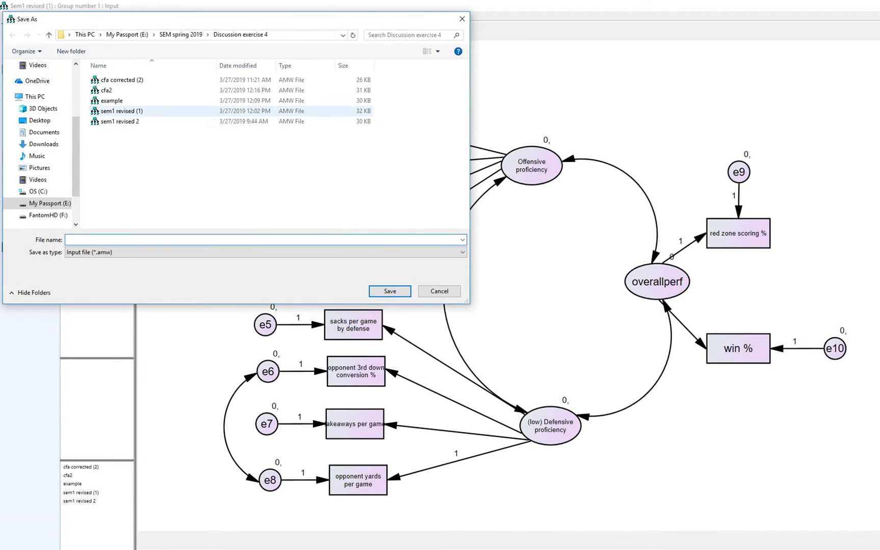
pyautogui.click(107, 91)
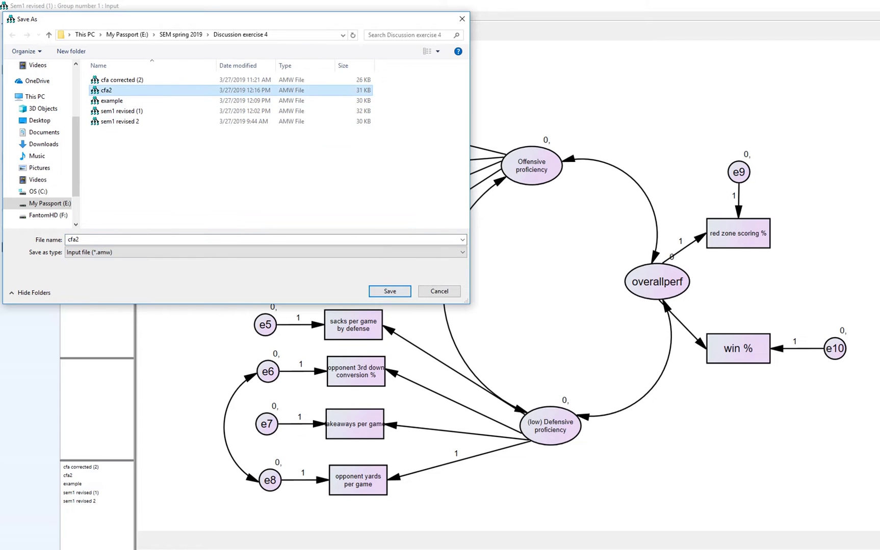
pyautogui.click(390, 291)
pyautogui.click(502, 294)
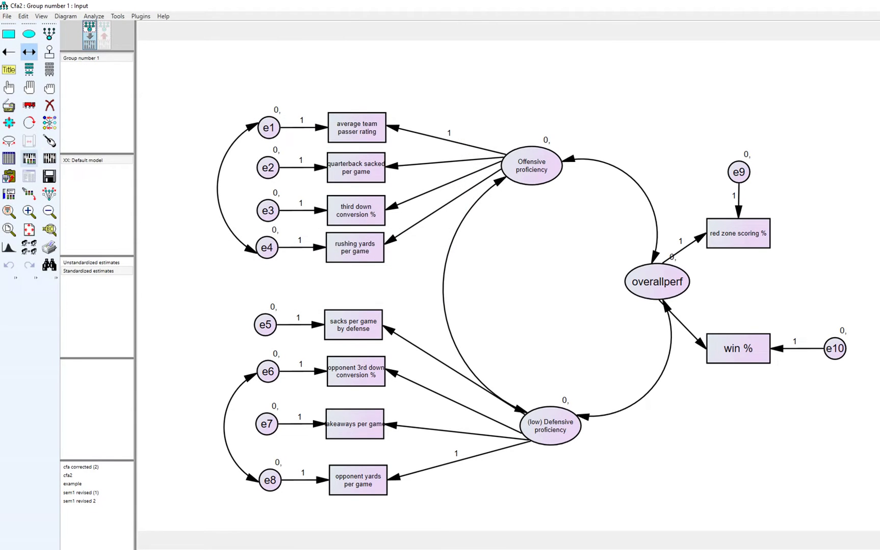
# Check which data file is assigned to Group number 1 and keep that assignment
pyautogui.click(9, 159)
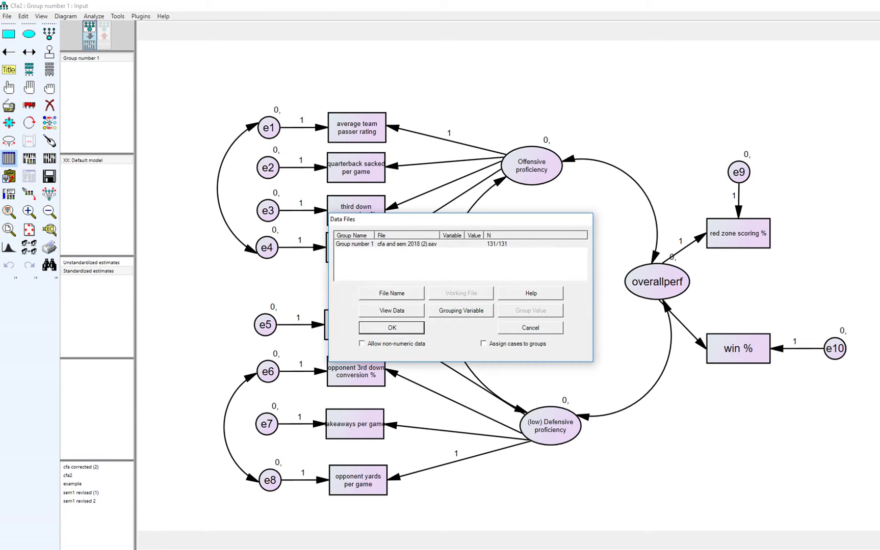
pyautogui.click(357, 244)
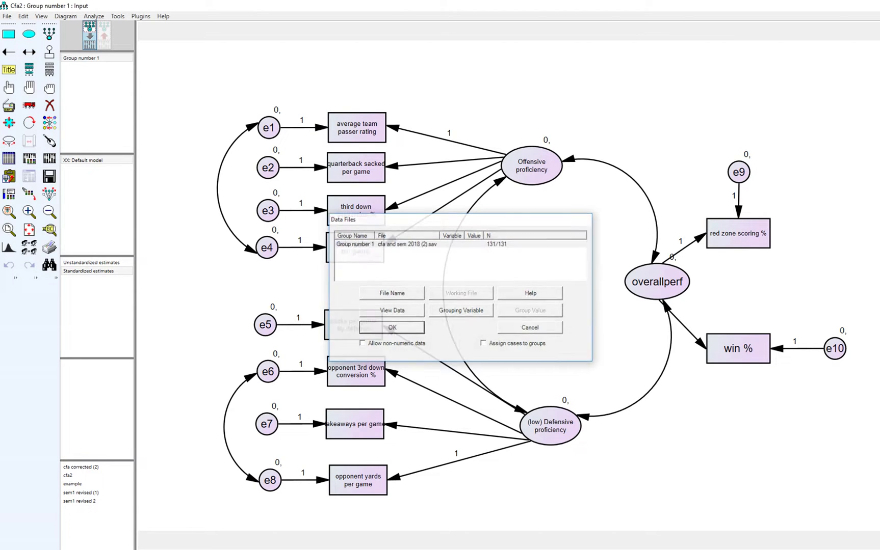
pyautogui.click(391, 328)
# Review the estimation and output options in the Analysis Properties, leaving them as set
pyautogui.click(29, 158)
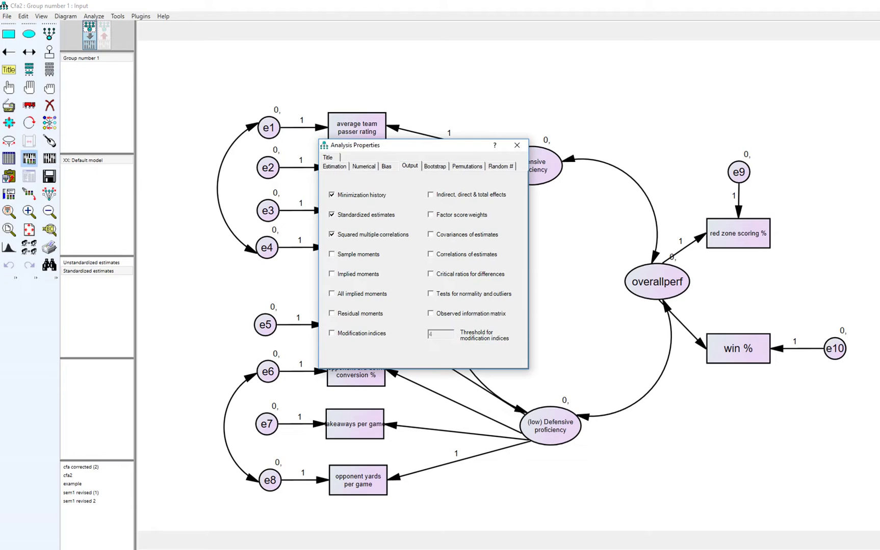
pyautogui.click(334, 166)
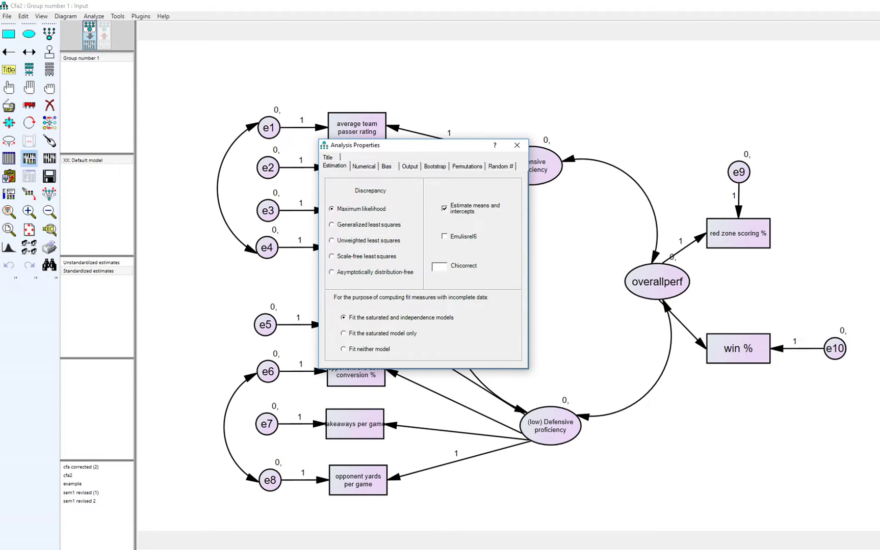
pyautogui.click(410, 166)
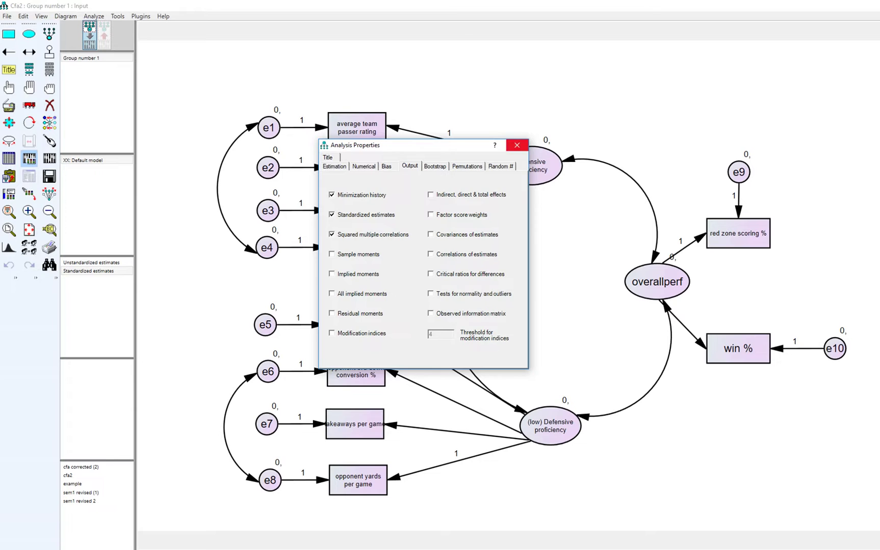
pyautogui.click(516, 146)
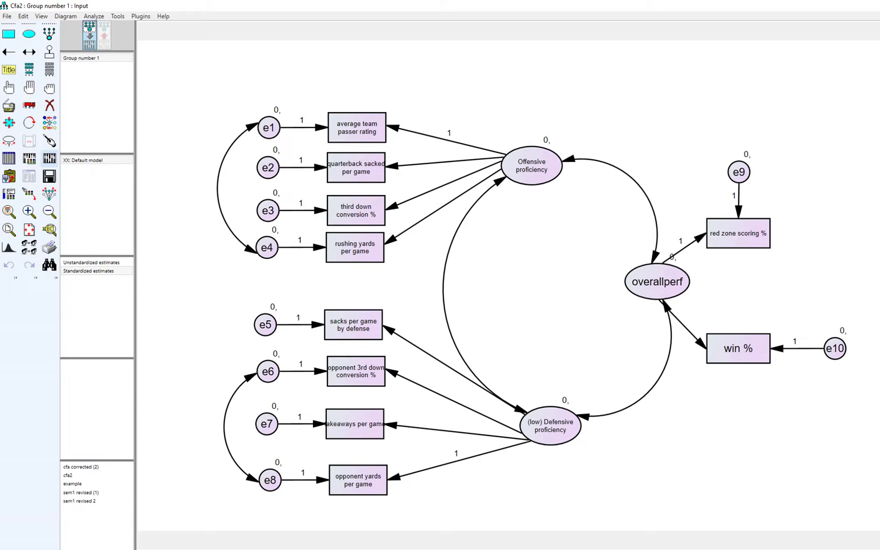
# Calculate the model estimates and display the unstandardized estimates on the path diagram after comparing them with the standardized ones
pyautogui.click(49, 176)
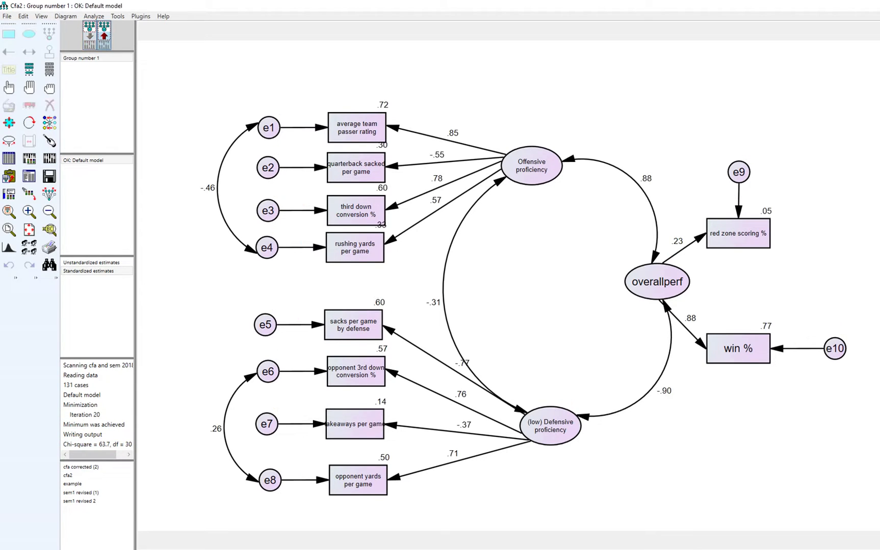
pyautogui.click(91, 262)
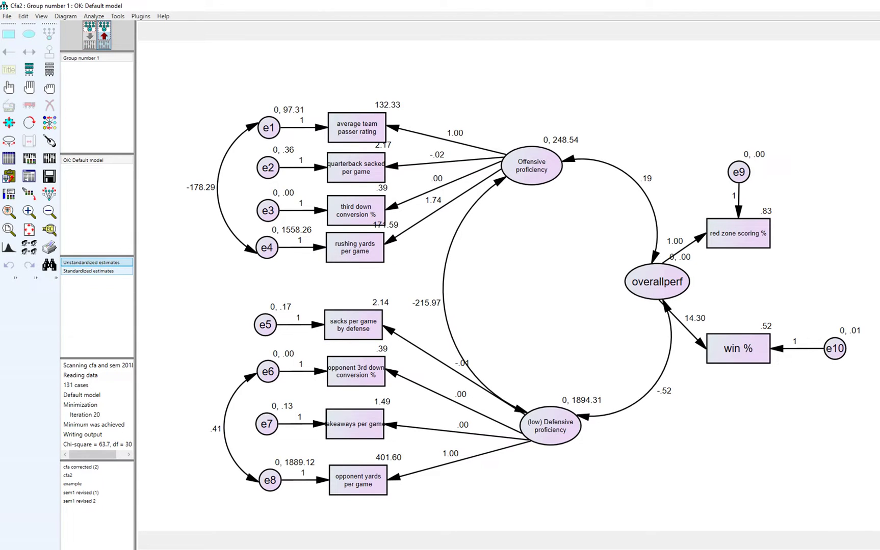
pyautogui.click(90, 271)
pyautogui.click(91, 263)
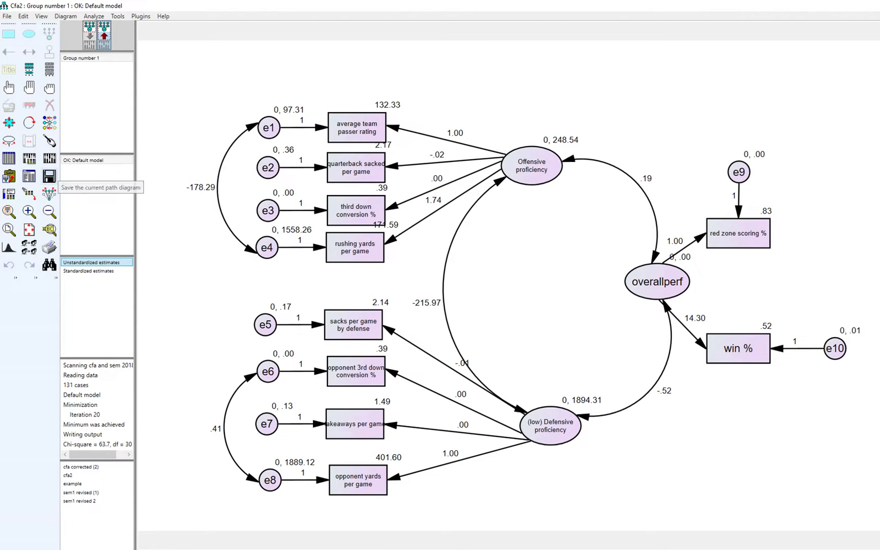
# Open the text output and examine the Model Fit summary for the default model's chi-square, CFI, TLI and RMSEA
pyautogui.click(29, 177)
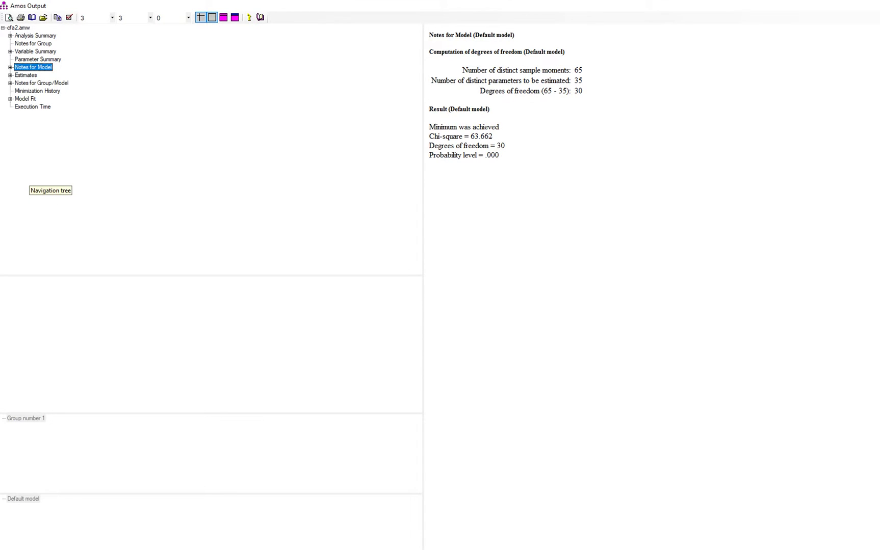
pyautogui.click(25, 98)
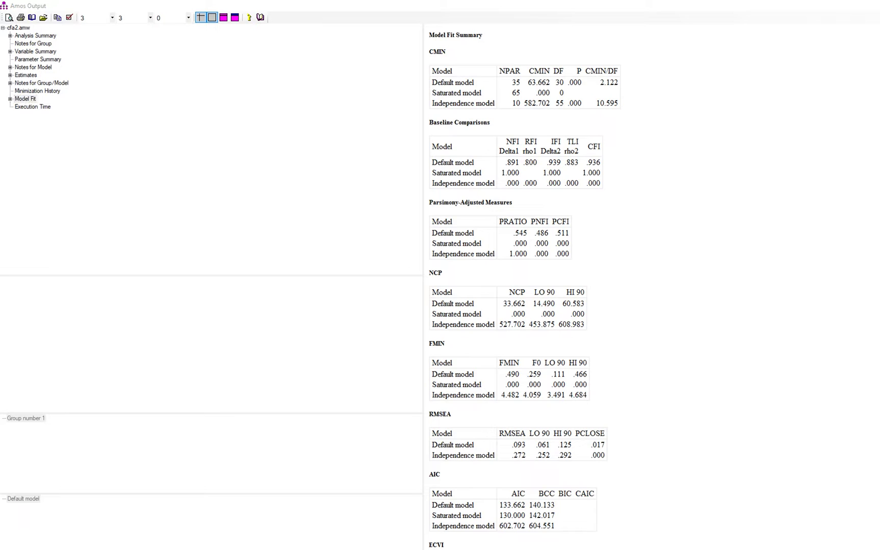
pyautogui.moveTo(528, 89); pyautogui.dragTo(578, 88)
pyautogui.moveTo(587, 169); pyautogui.dragTo(613, 166)
pyautogui.moveTo(561, 167)
pyautogui.mouseDown()
pyautogui.moveTo(580, 169)
pyautogui.moveTo(570, 152)
pyautogui.moveTo(559, 167)
pyautogui.mouseUp()
pyautogui.moveTo(508, 451); pyautogui.dragTo(536, 450)
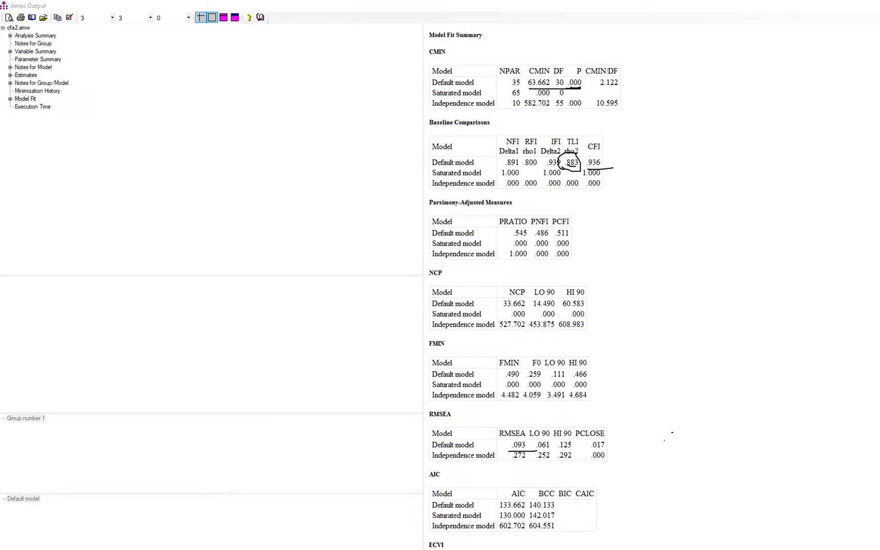
pyautogui.moveTo(673, 433)
pyautogui.mouseDown()
pyautogui.moveTo(696, 445)
pyautogui.moveTo(711, 427)
pyautogui.mouseUp()
pyautogui.moveTo(684, 458)
pyautogui.mouseDown()
pyautogui.moveTo(693, 474)
pyautogui.moveTo(684, 458)
pyautogui.moveTo(711, 462)
pyautogui.mouseUp()
pyautogui.moveTo(511, 452)
pyautogui.mouseDown()
pyautogui.moveTo(538, 448)
pyautogui.moveTo(509, 452)
pyautogui.mouseUp()
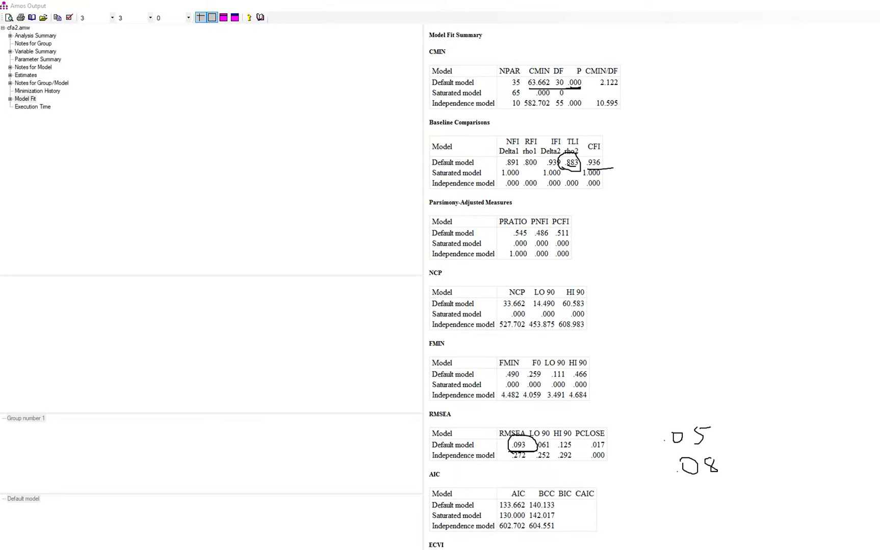
pyautogui.press('Escape')
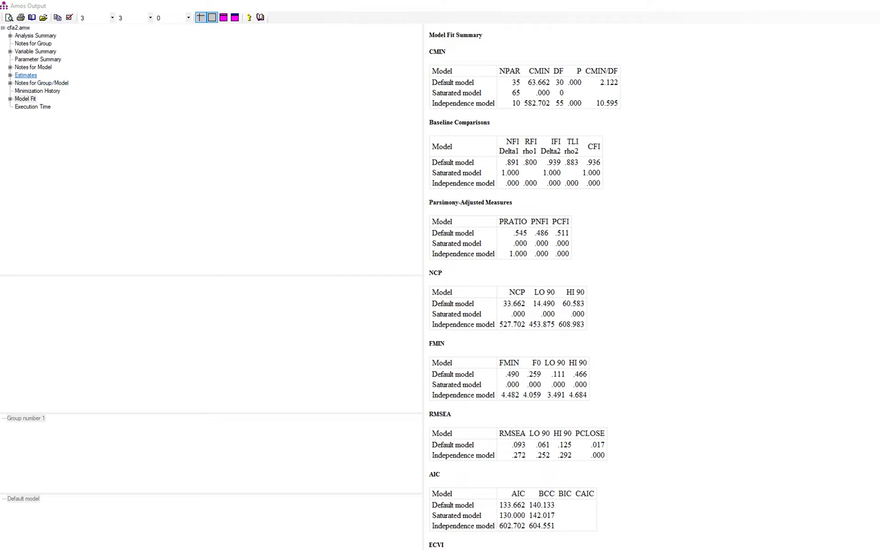
# Review the Estimates and Notes for Model output, and examine the covariance matrix remarks in Notes for Group/Model
pyautogui.click(26, 75)
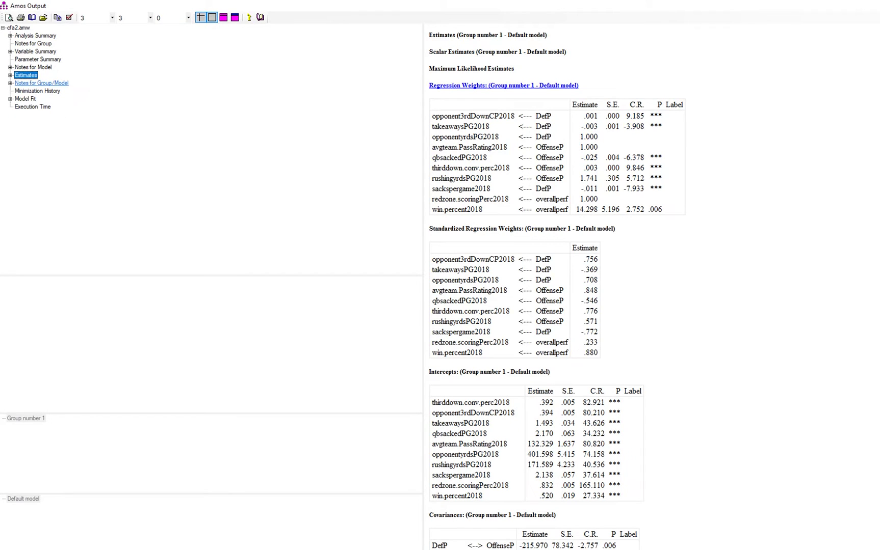
pyautogui.click(41, 83)
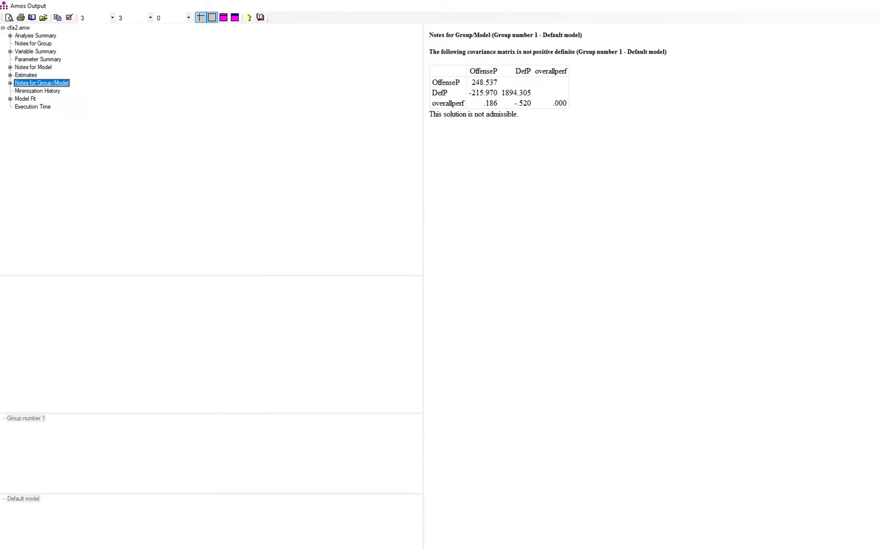
pyautogui.click(33, 67)
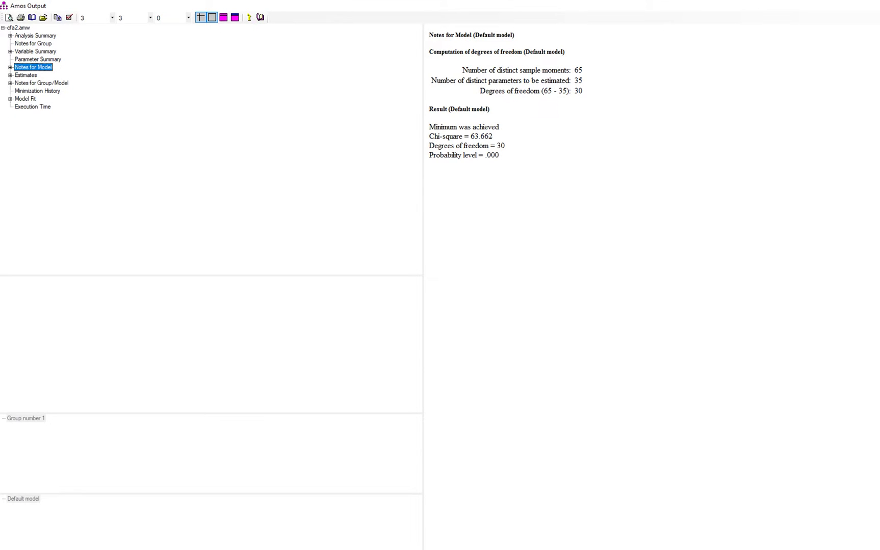
pyautogui.click(26, 75)
pyautogui.click(42, 83)
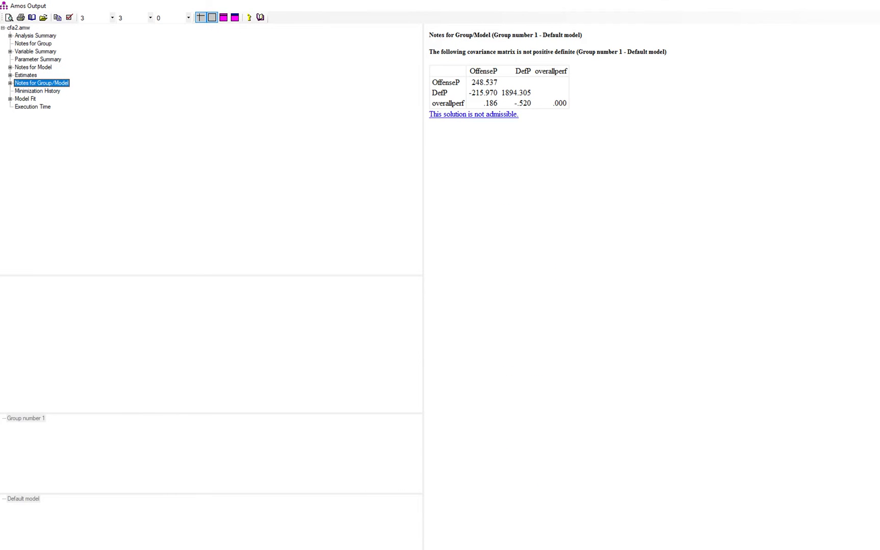
pyautogui.moveTo(456, 56); pyautogui.dragTo(587, 58)
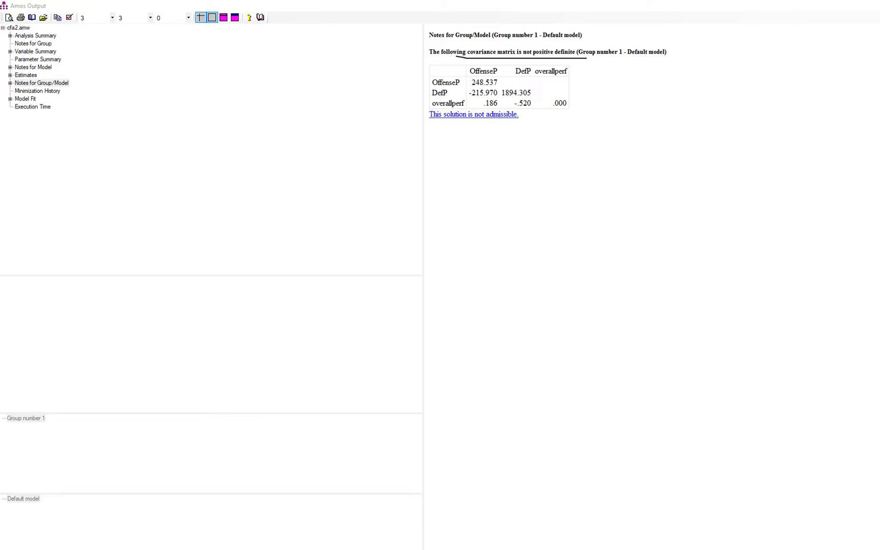
pyautogui.moveTo(431, 125); pyautogui.dragTo(517, 135)
pyautogui.press('Escape')
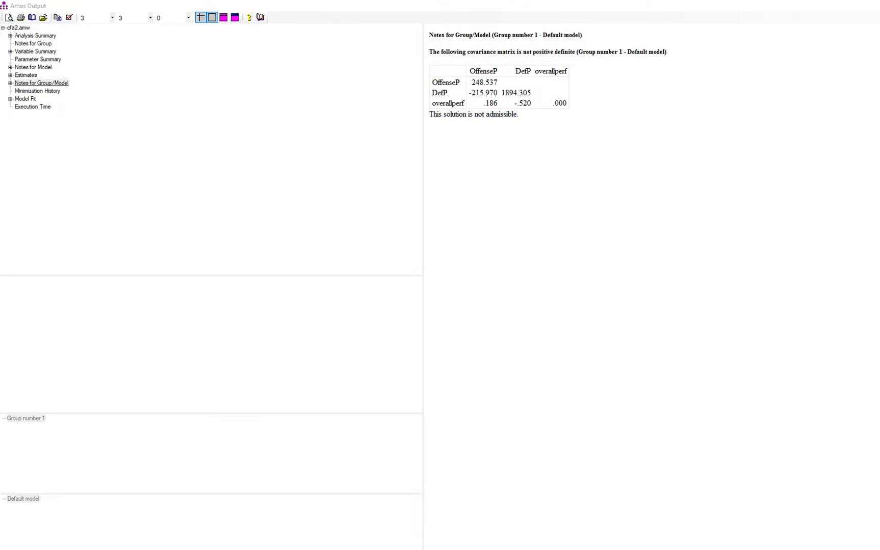
# Revisit the Model Fit summary and the Estimates tables, and reopen Notes for Group/Model
pyautogui.press('Down')
pyautogui.press('Down')
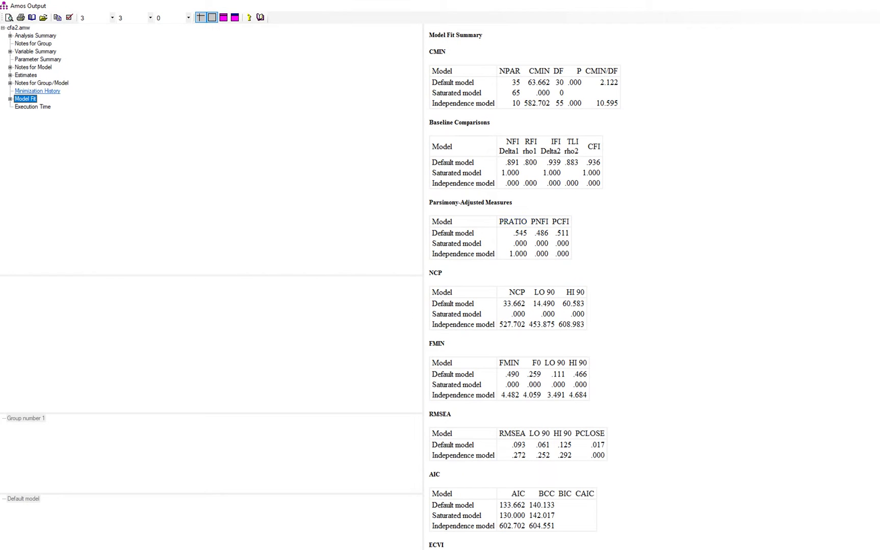
pyautogui.click(25, 75)
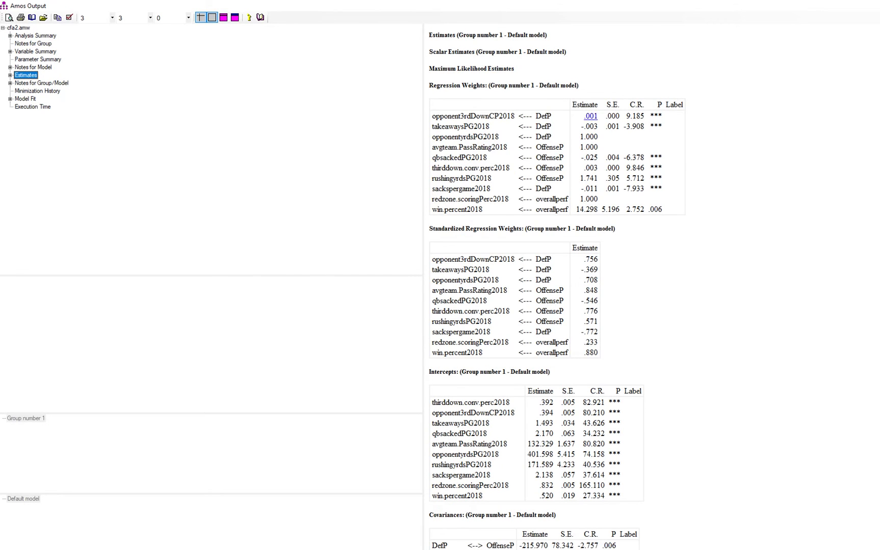
pyautogui.click(41, 82)
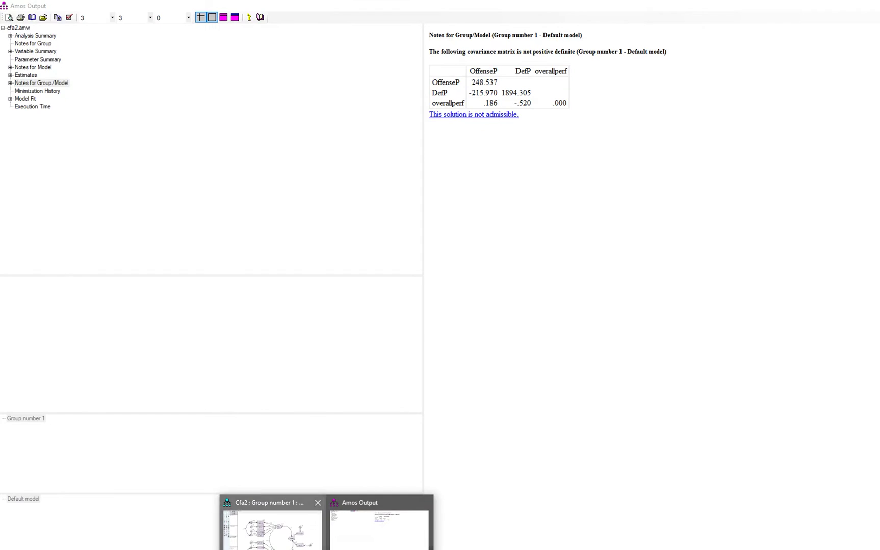
# Return to the path diagram and examine the overallperf factor with its red zone scoring % and win % indicators
pyautogui.click(273, 525)
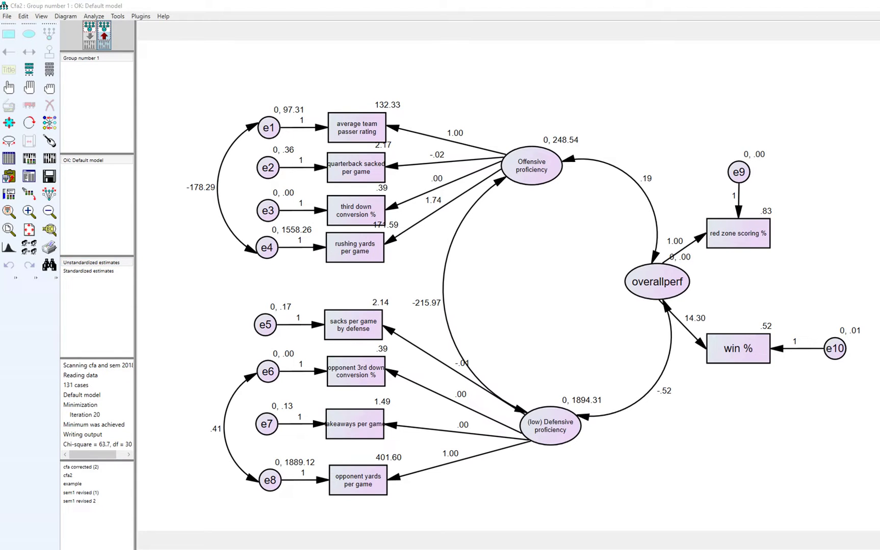
pyautogui.moveTo(709, 239)
pyautogui.mouseDown()
pyautogui.moveTo(765, 229)
pyautogui.moveTo(698, 235)
pyautogui.mouseUp()
pyautogui.moveTo(647, 294); pyautogui.dragTo(680, 293)
pyautogui.moveTo(720, 241); pyautogui.dragTo(764, 242)
pyautogui.moveTo(730, 355); pyautogui.dragTo(754, 357)
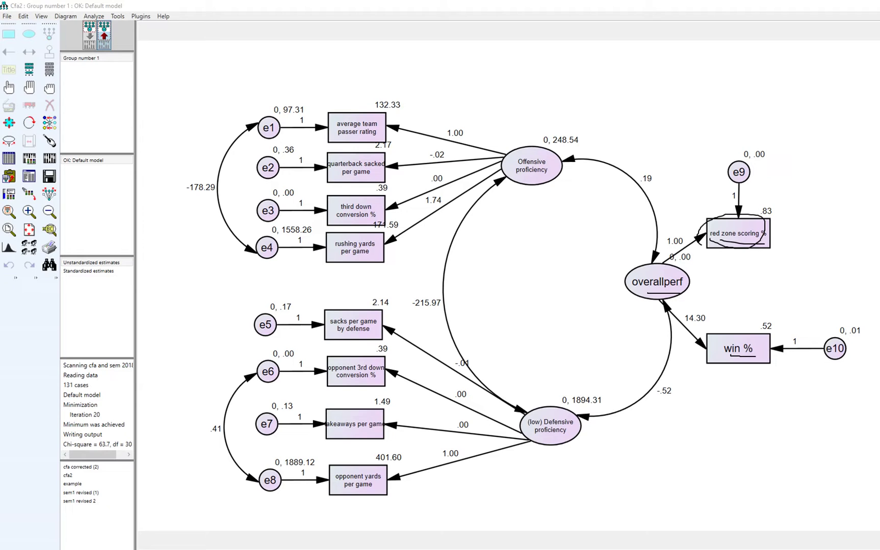
pyautogui.moveTo(716, 242)
pyautogui.mouseDown()
pyautogui.moveTo(769, 245)
pyautogui.moveTo(689, 219)
pyautogui.moveTo(728, 250)
pyautogui.mouseUp()
pyautogui.moveTo(513, 179); pyautogui.dragTo(558, 178)
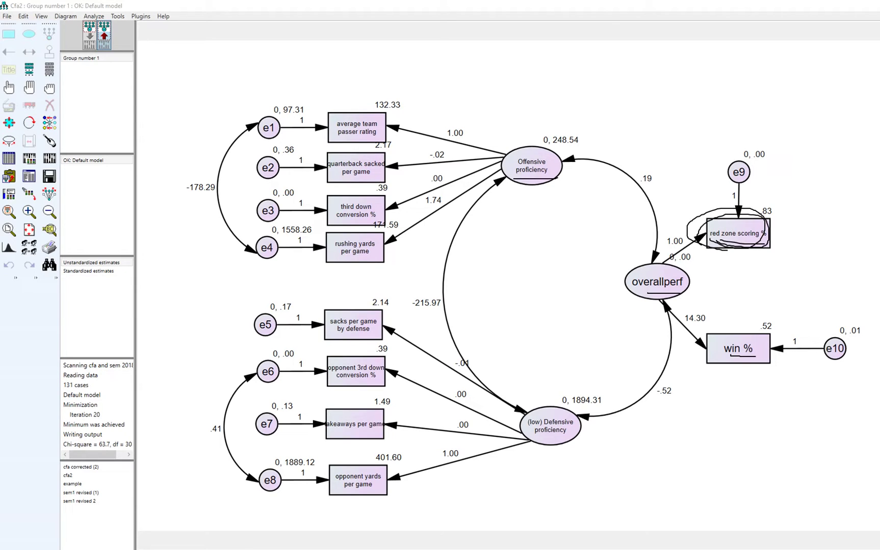
pyautogui.moveTo(637, 293); pyautogui.dragTo(687, 293)
pyautogui.press('Escape')
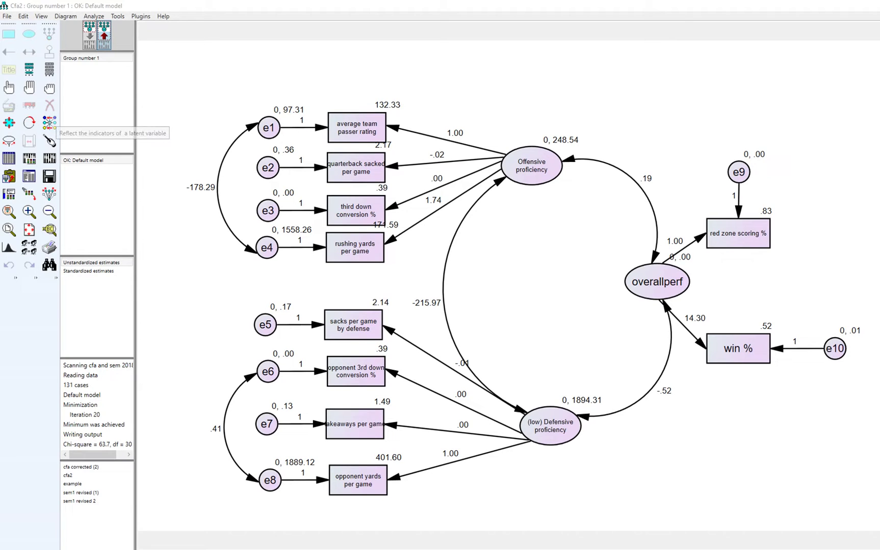
# Show the input path diagram and erase the covariances linking overallperf with Offensive proficiency and (low) Defensive proficiency
pyautogui.click(89, 34)
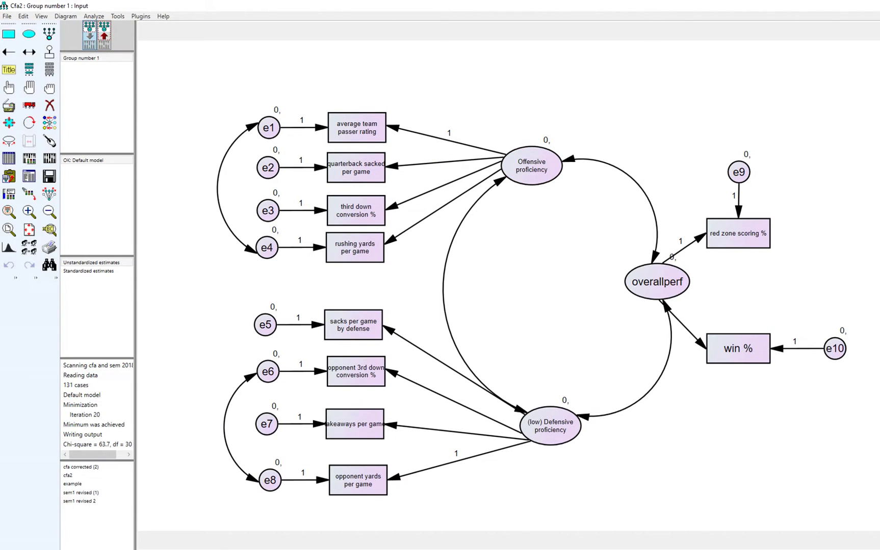
pyautogui.click(50, 105)
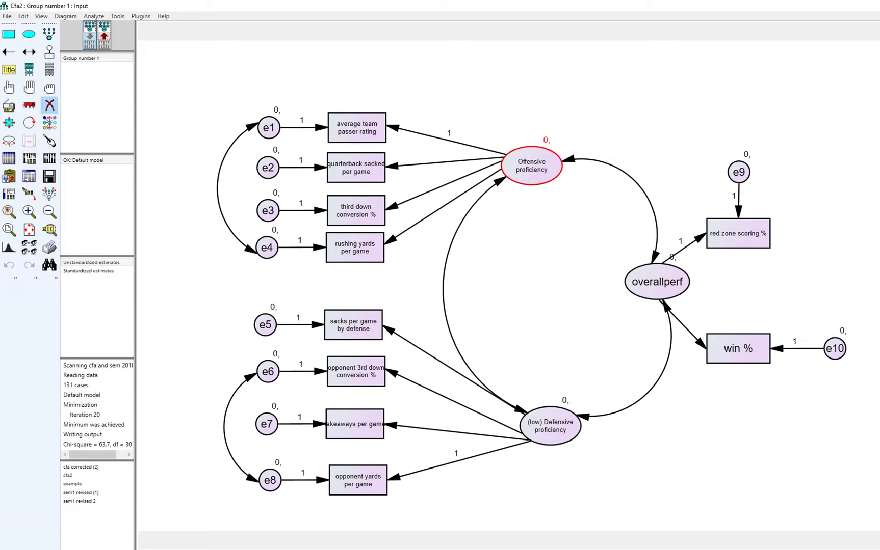
pyautogui.click(657, 240)
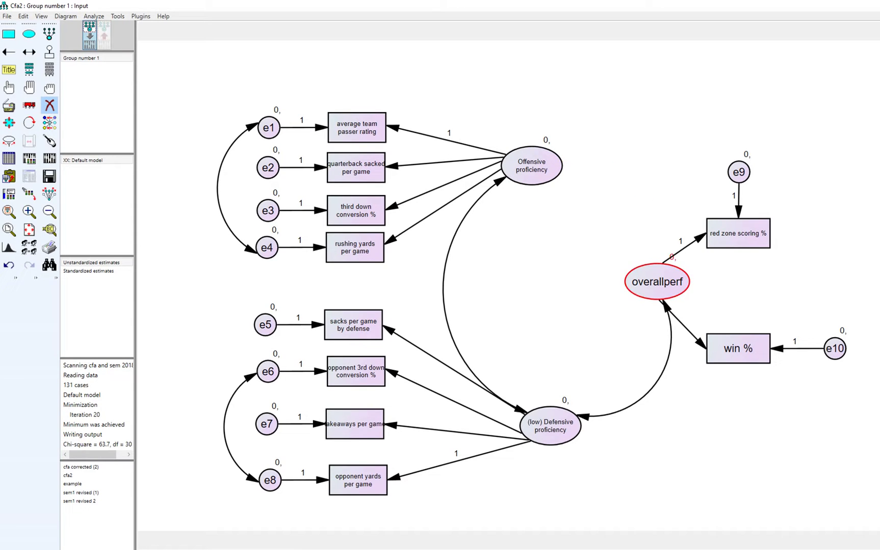
pyautogui.click(669, 352)
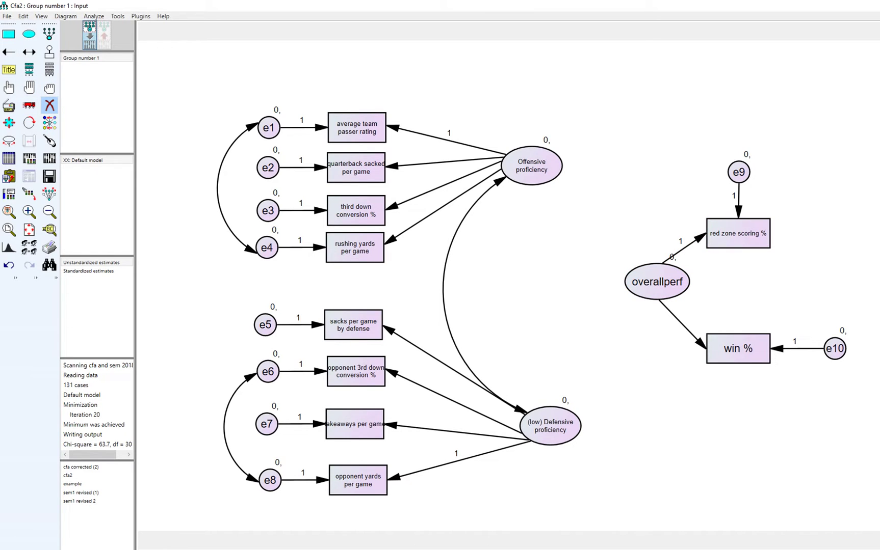
# Draw single-headed paths from (low) Defensive proficiency and Offensive proficiency to overallperf
pyautogui.press('F5')
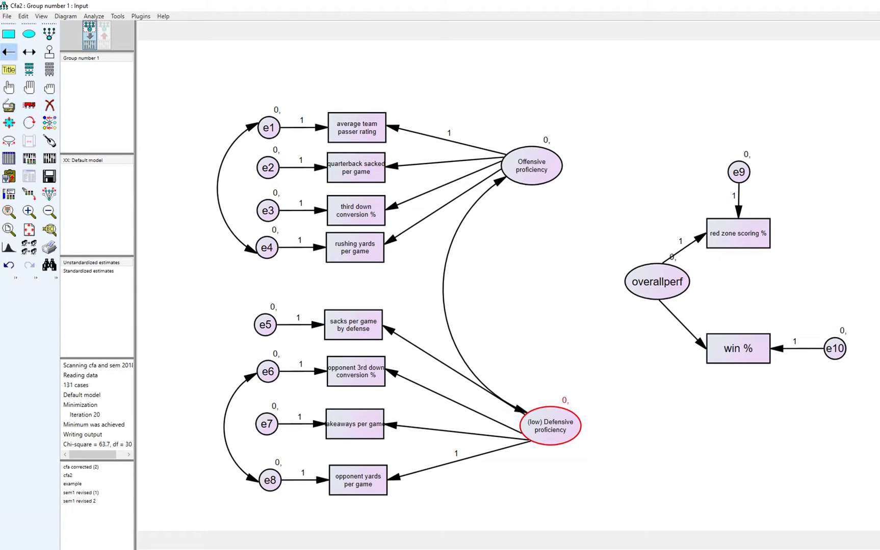
pyautogui.moveTo(561, 415); pyautogui.dragTo(644, 297)
pyautogui.moveTo(545, 176); pyautogui.dragTo(647, 272)
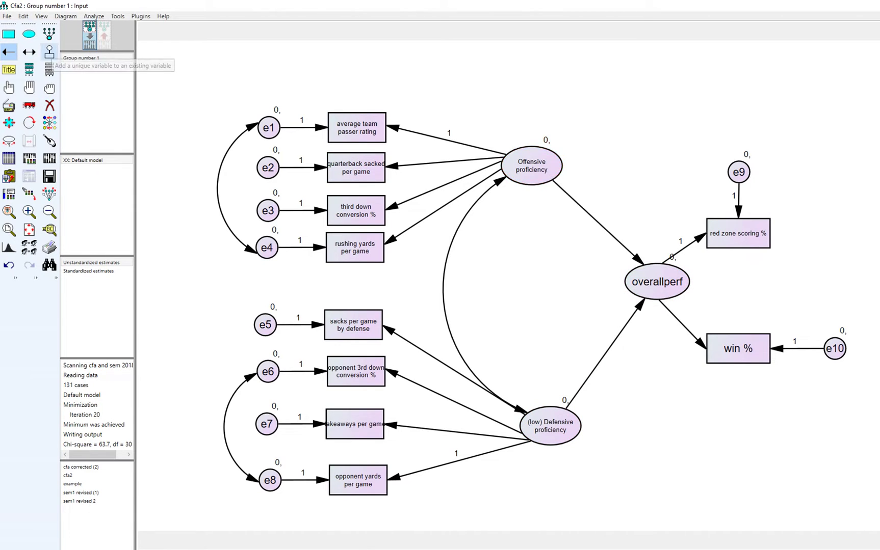
# Add a unique error variable to overallperf and name it e11
pyautogui.click(49, 52)
pyautogui.click(657, 280)
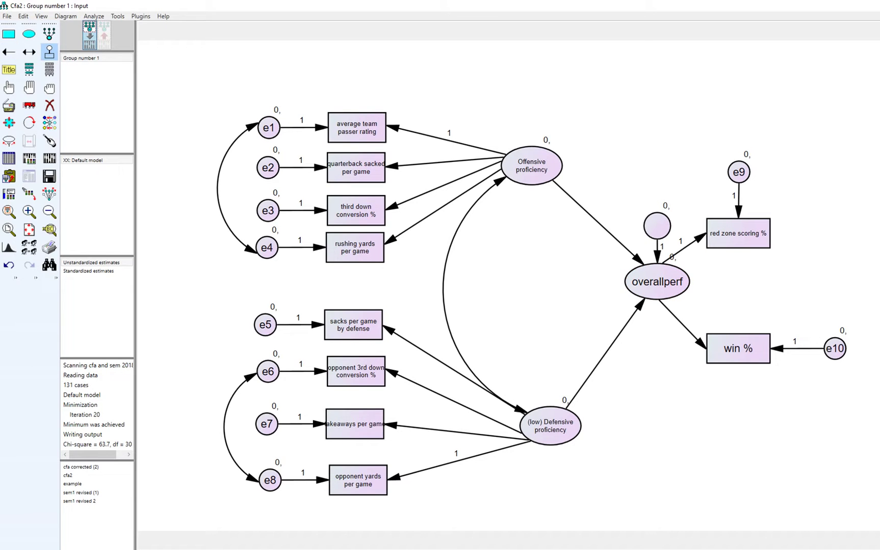
pyautogui.rightClick(657, 225)
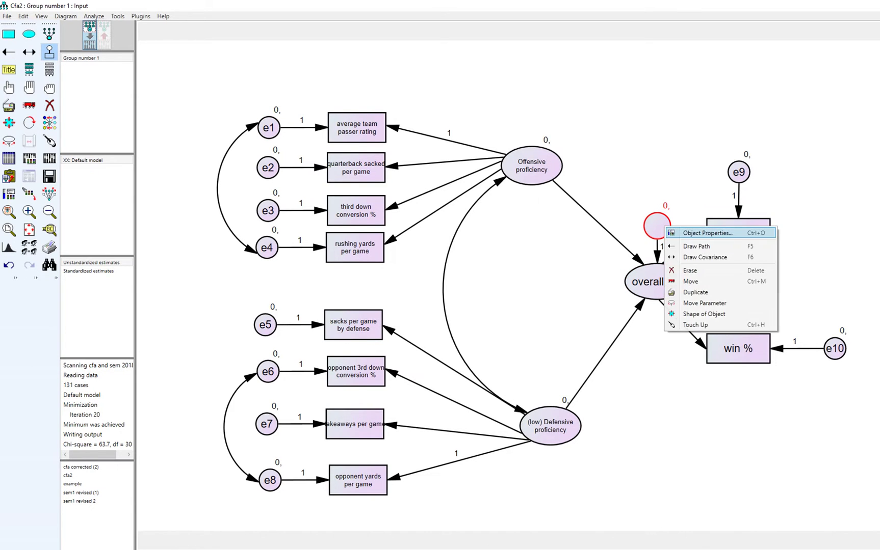
pyautogui.click(700, 227)
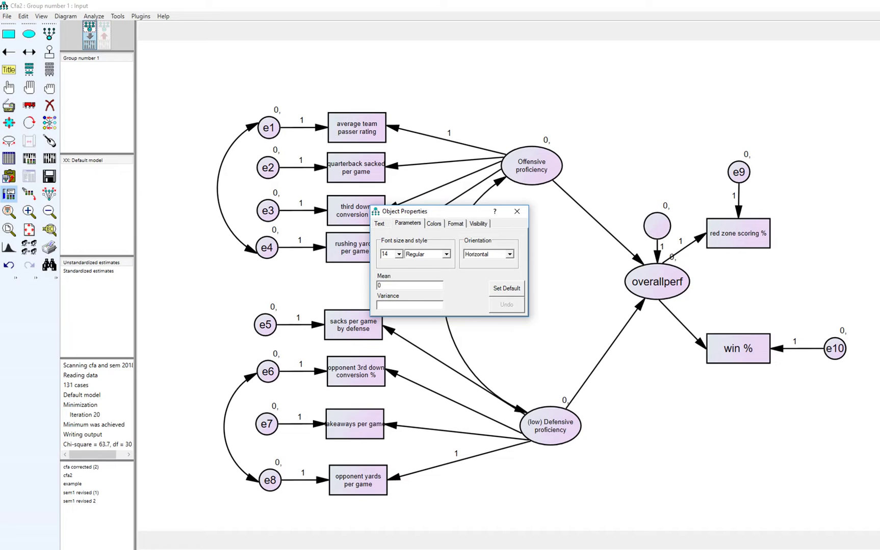
pyautogui.click(379, 224)
pyautogui.write('e')
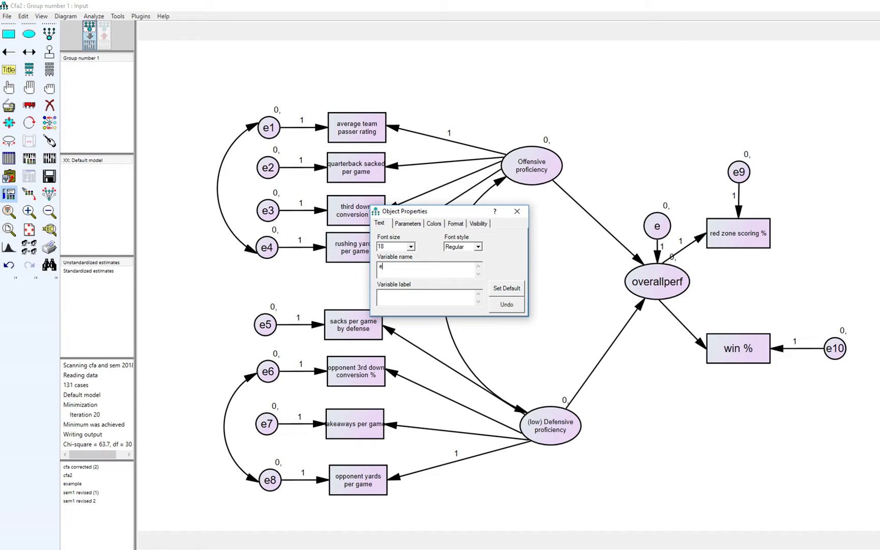
pyautogui.write('11')
pyautogui.click(517, 211)
# Open the model file sem1 revised (1) without saving the changes to cfa2
pyautogui.click(7, 17)
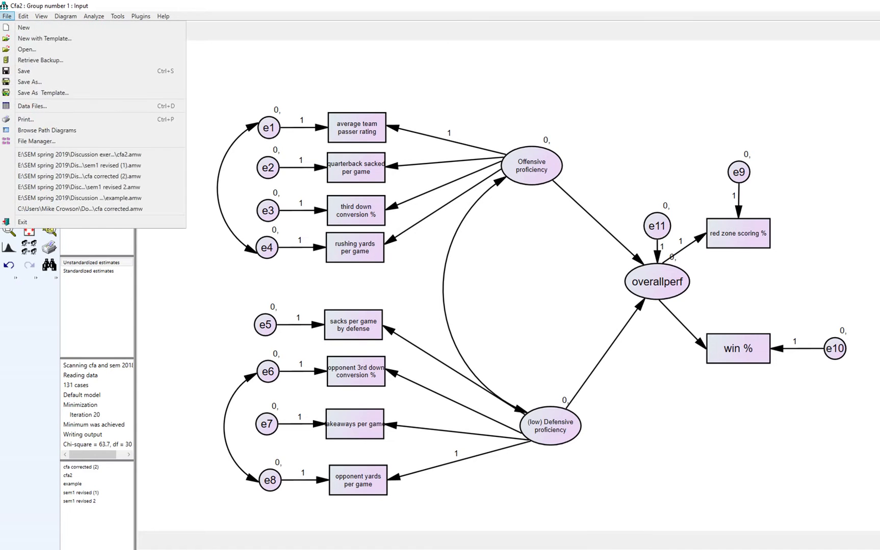
pyautogui.click(27, 48)
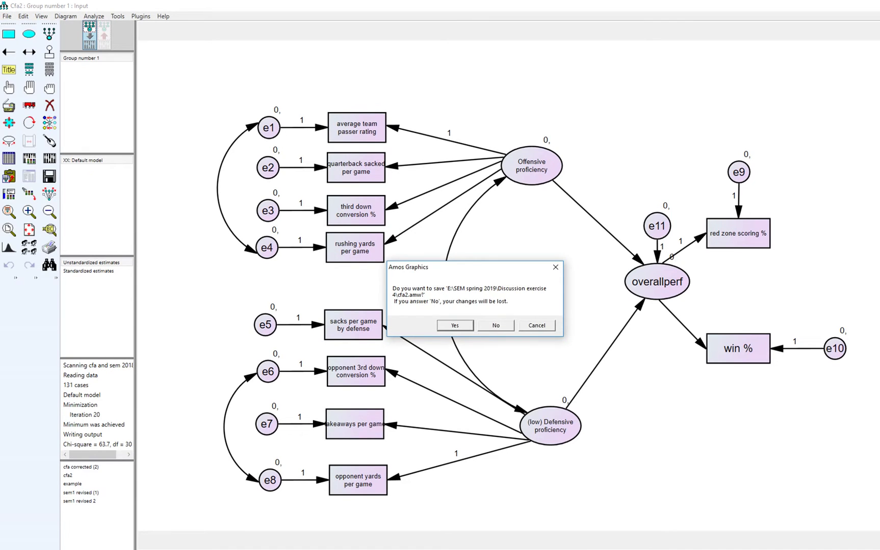
pyautogui.click(495, 326)
pyautogui.click(163, 111)
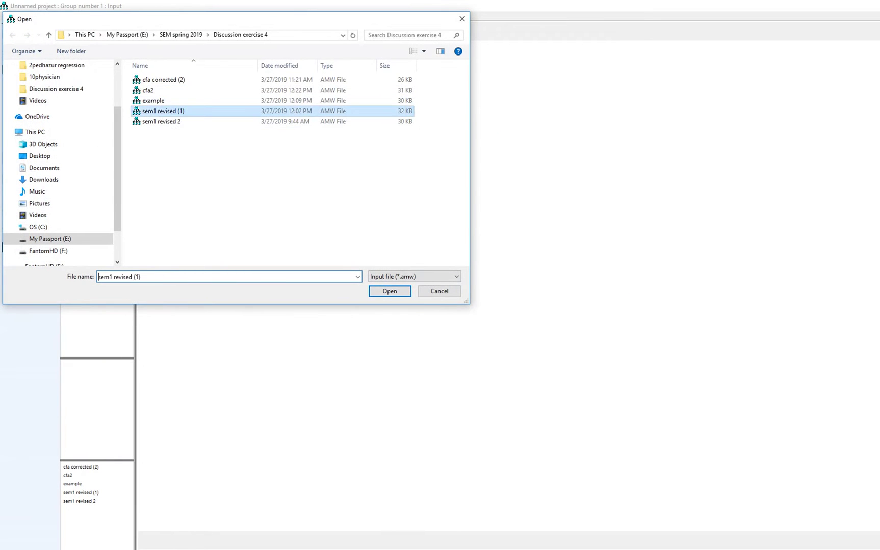
pyautogui.press('Return')
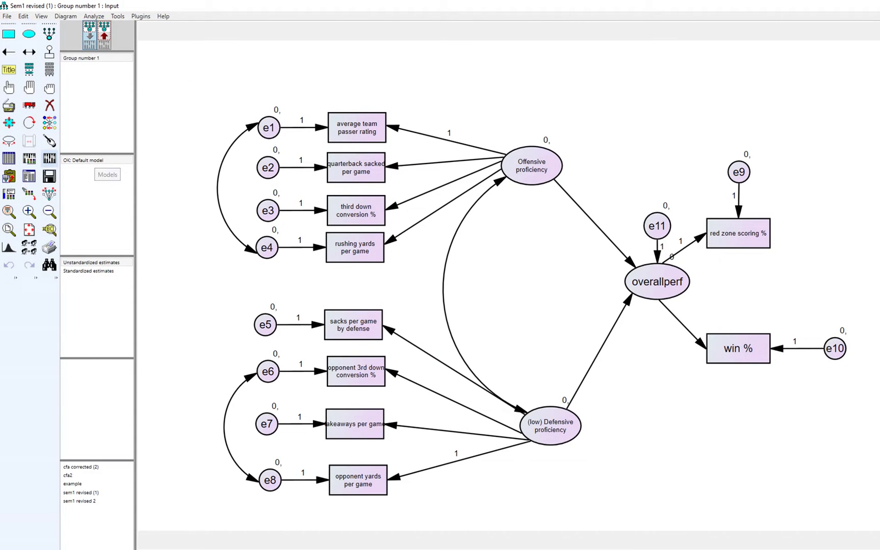
# Calculate the structural model's estimates and display the standardized ones on the diagram after comparing them with the unstandardized ones
pyautogui.click(49, 159)
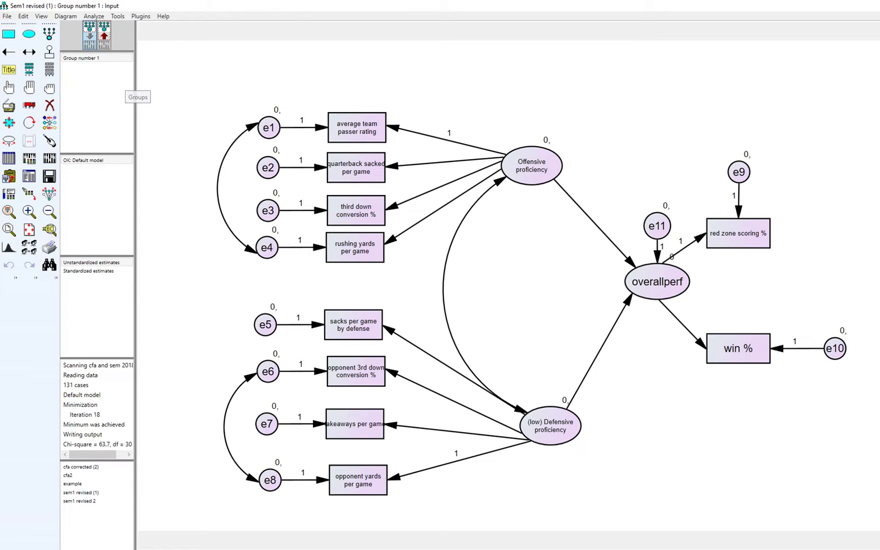
pyautogui.click(104, 35)
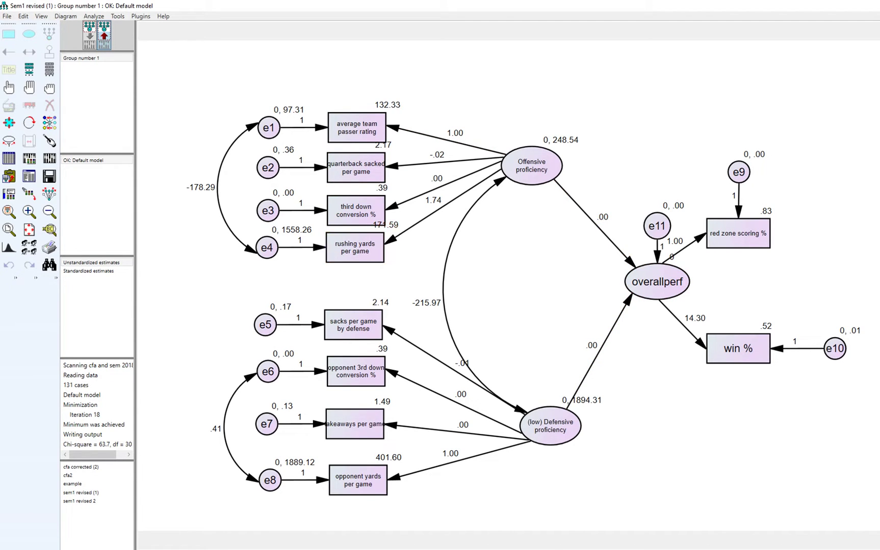
pyautogui.click(88, 271)
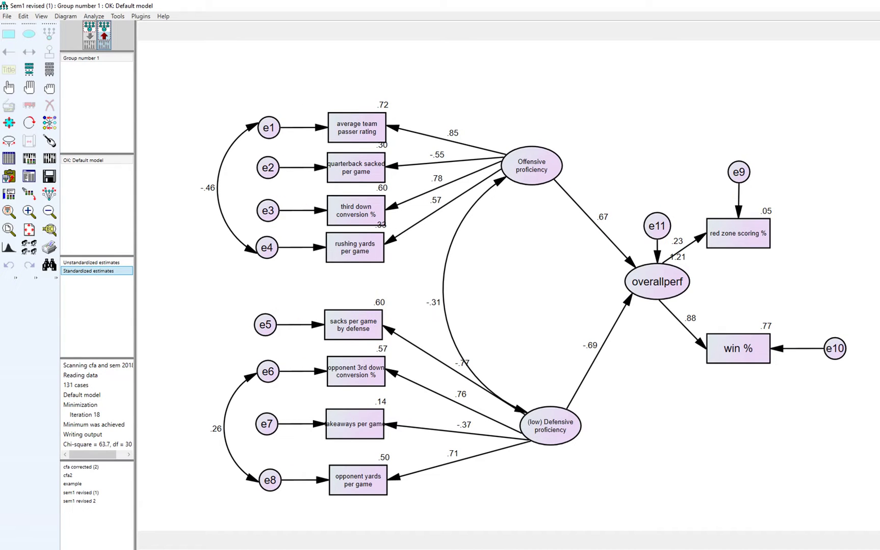
pyautogui.click(90, 263)
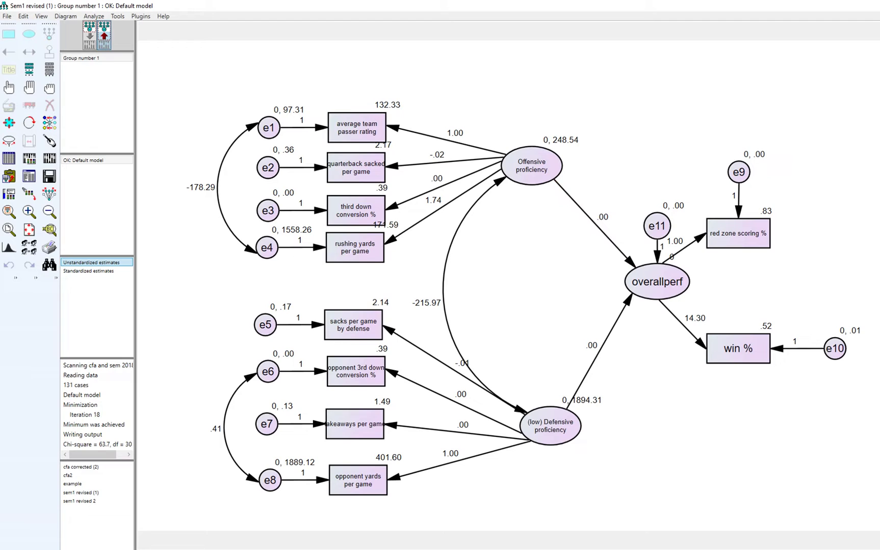
pyautogui.click(88, 271)
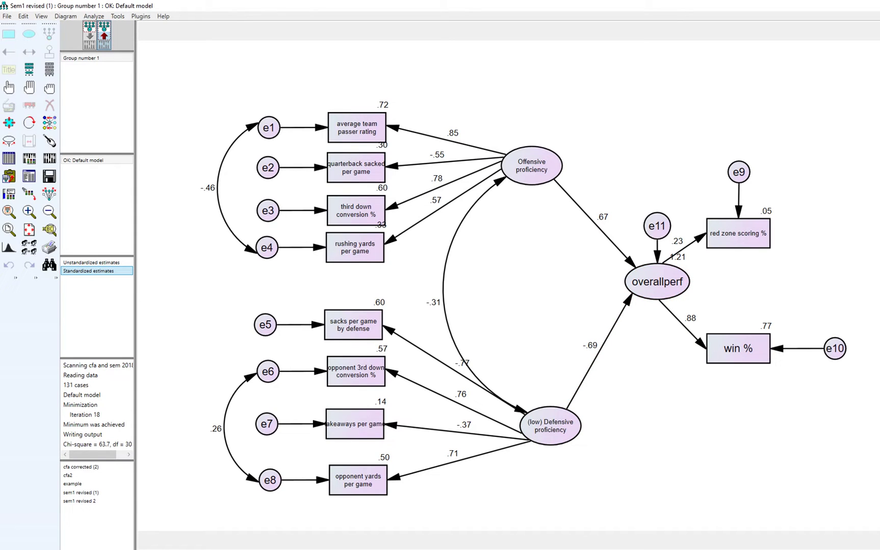
# Open the text output and examine Notes for Group/Model for the variance and admissibility remarks
pyautogui.click(29, 177)
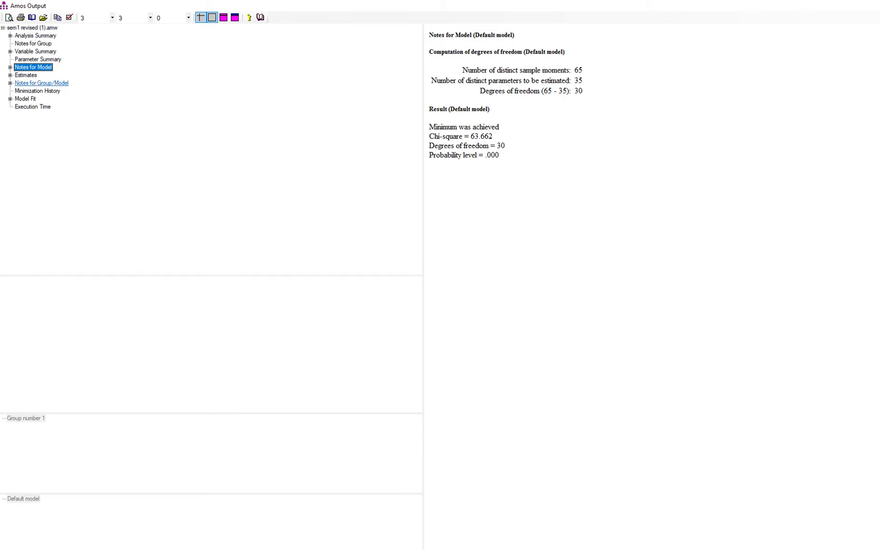
pyautogui.click(41, 83)
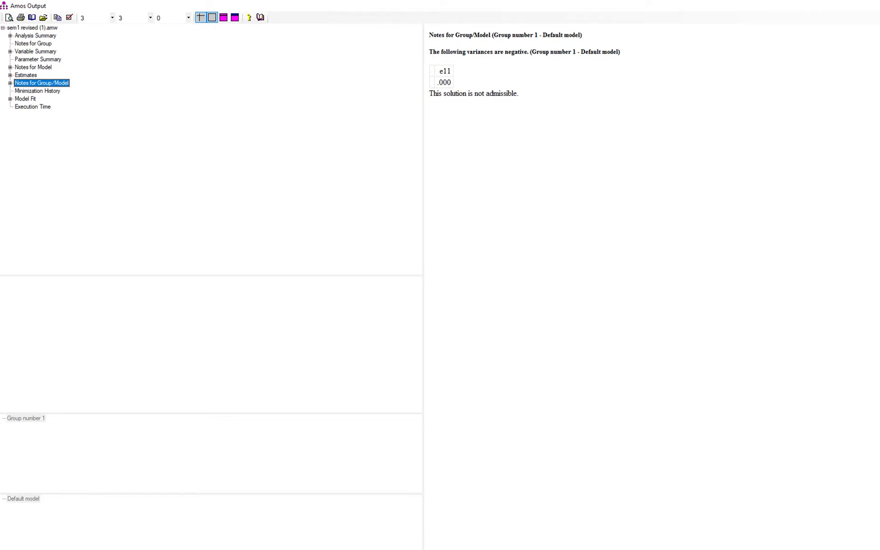
pyautogui.moveTo(437, 71); pyautogui.dragTo(452, 83)
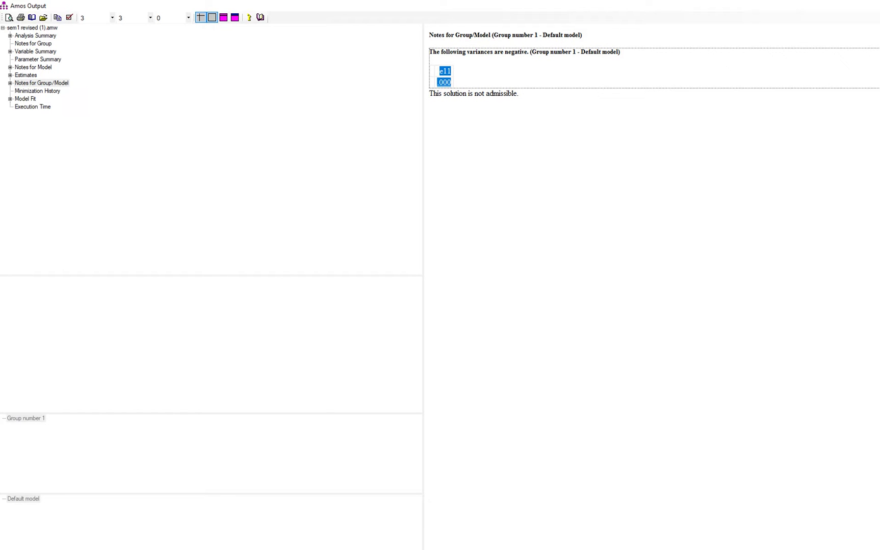
pyautogui.click(460, 94)
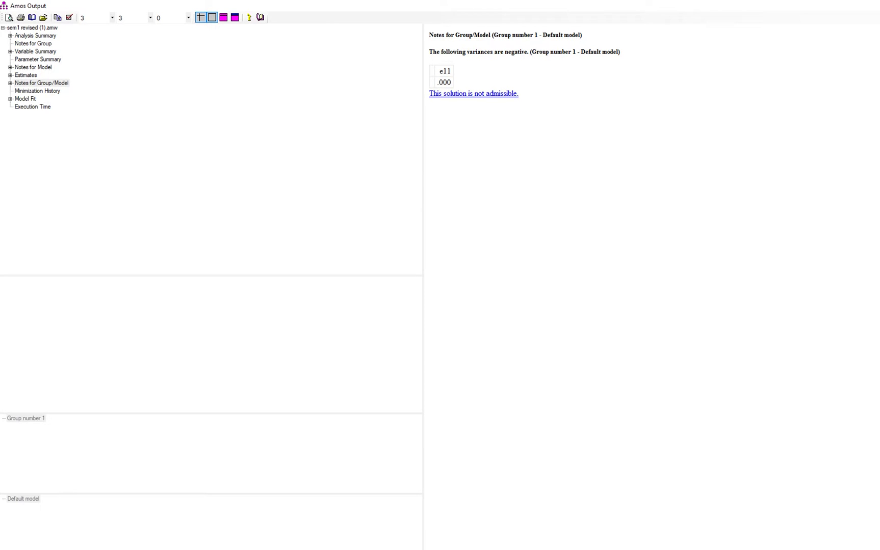
# Review the Estimates output and examine the e11 row in the Variances table, including its estimate and critical ratio
pyautogui.click(25, 75)
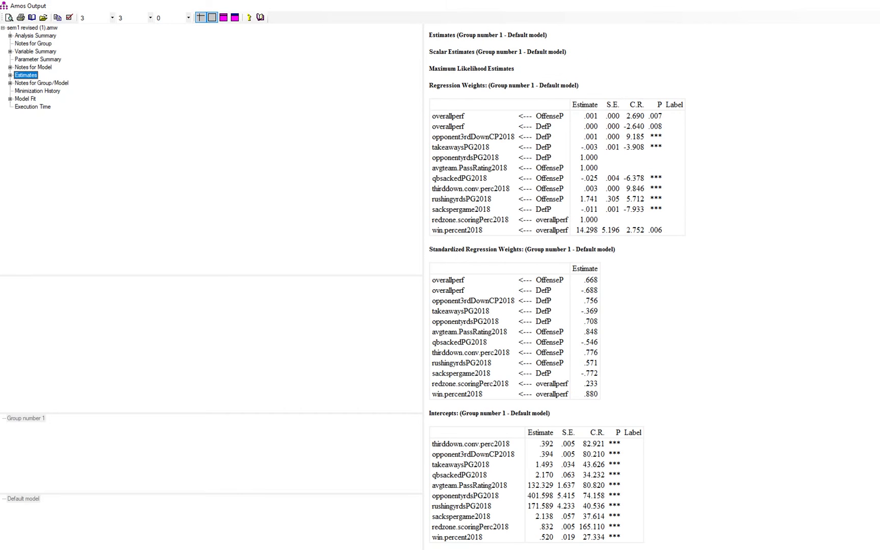
pyautogui.scroll(-15, 556, 286)
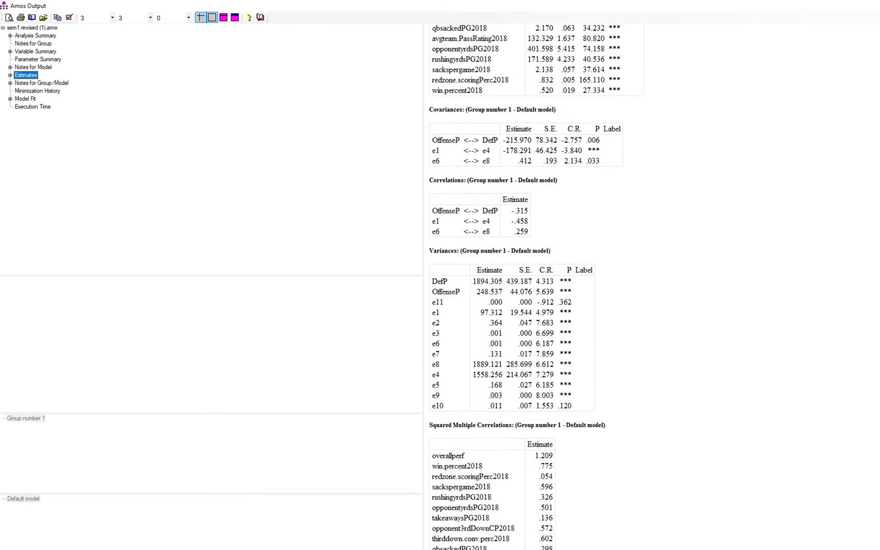
pyautogui.hotkey('alt', 'Tab')
pyautogui.moveTo(430, 307); pyautogui.dragTo(495, 306)
pyautogui.moveTo(536, 306); pyautogui.dragTo(552, 307)
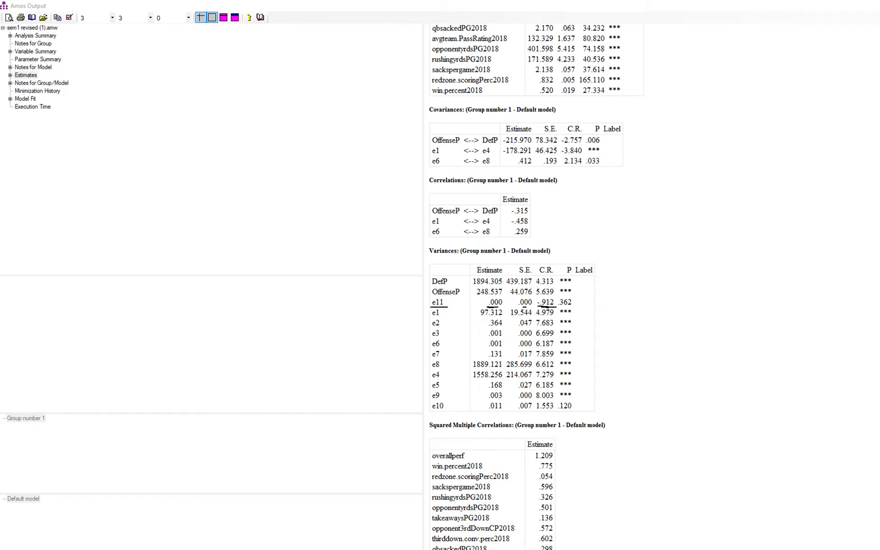
pyautogui.moveTo(436, 306)
pyautogui.mouseDown()
pyautogui.moveTo(452, 304)
pyautogui.moveTo(438, 305)
pyautogui.mouseUp()
# Go back to the standardized path diagram and assess red zone scoring % and win % as indicators of overallperf
pyautogui.click(273, 521)
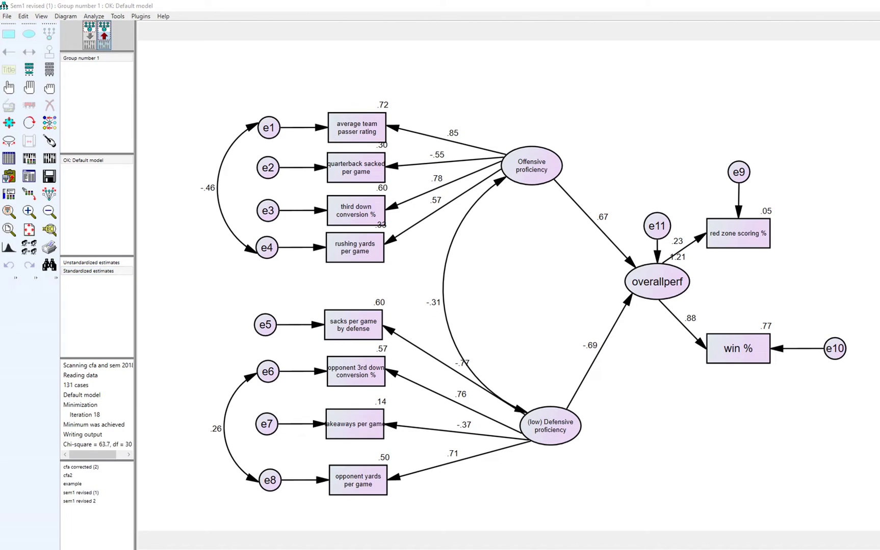
pyautogui.moveTo(721, 241)
pyautogui.mouseDown()
pyautogui.moveTo(792, 227)
pyautogui.moveTo(684, 240)
pyautogui.moveTo(714, 246)
pyautogui.mouseUp()
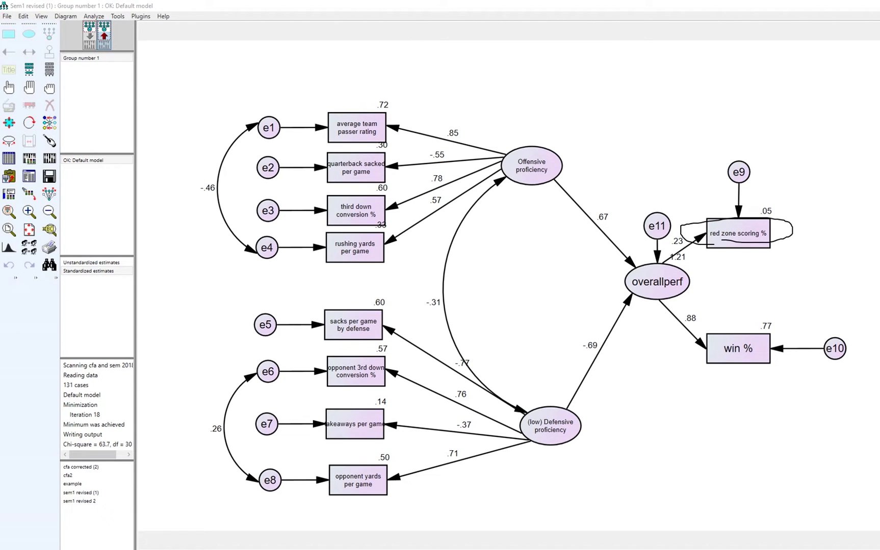
pyautogui.moveTo(635, 290); pyautogui.dragTo(669, 289)
pyautogui.press('Escape')
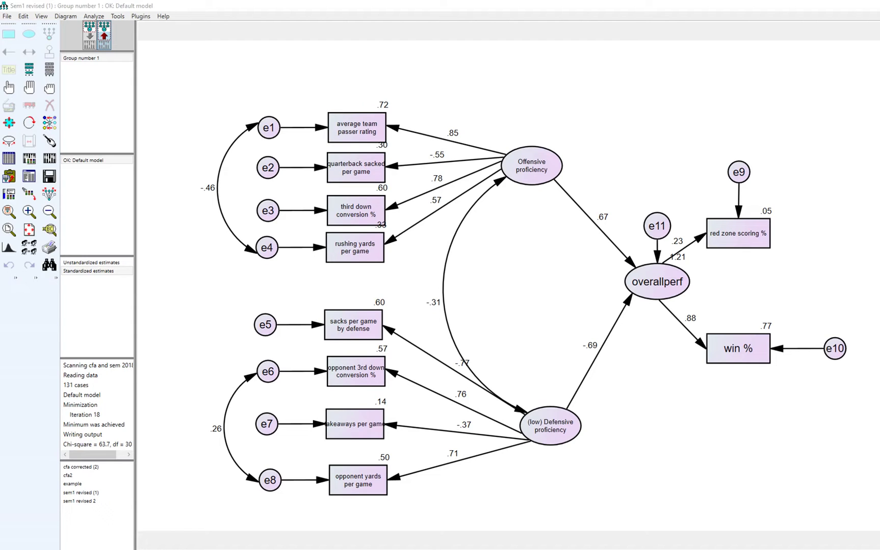
pyautogui.moveTo(713, 215); pyautogui.dragTo(763, 240)
pyautogui.moveTo(765, 203); pyautogui.dragTo(684, 269)
pyautogui.moveTo(708, 360); pyautogui.dragTo(748, 356)
pyautogui.moveTo(638, 291); pyautogui.dragTo(662, 291)
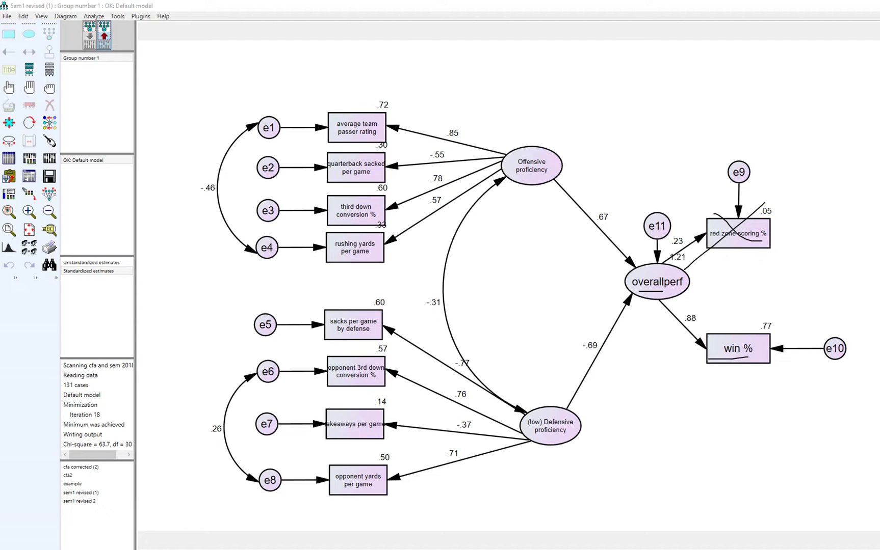
pyautogui.moveTo(749, 357); pyautogui.dragTo(765, 360)
pyautogui.moveTo(662, 292); pyautogui.dragTo(681, 291)
pyautogui.moveTo(749, 220)
pyautogui.mouseDown()
pyautogui.moveTo(729, 216)
pyautogui.moveTo(789, 243)
pyautogui.moveTo(791, 226)
pyautogui.mouseUp()
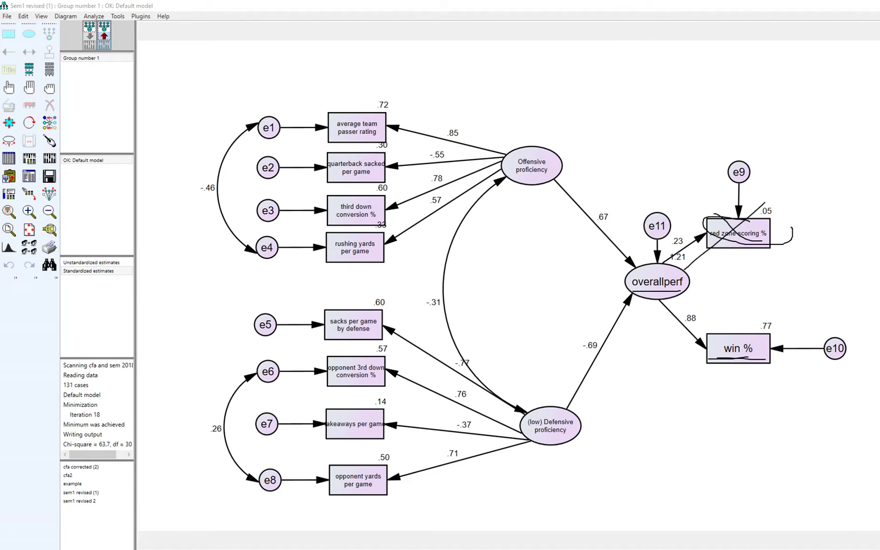
# Return to the input path diagram and erase the path from overallperf to red zone scoring %
pyautogui.moveTo(517, 175); pyautogui.dragTo(557, 179)
pyautogui.press('Escape')
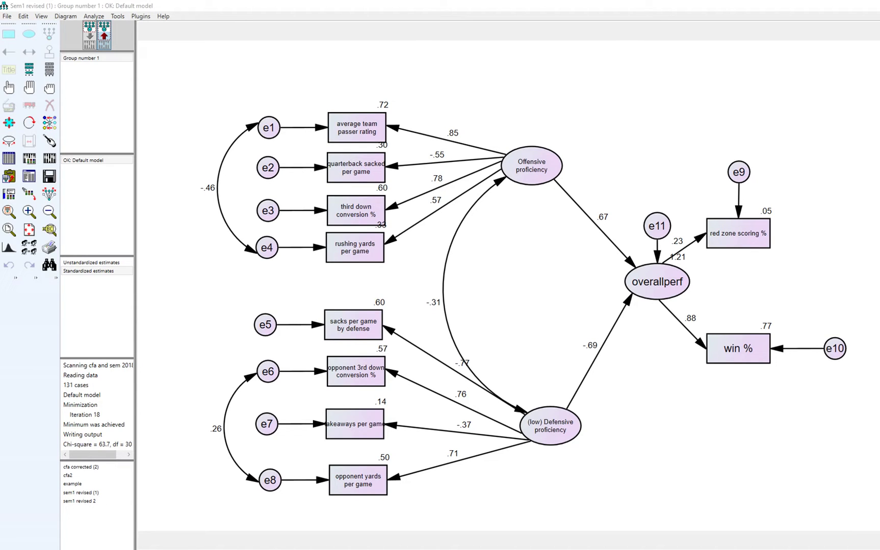
pyautogui.click(90, 36)
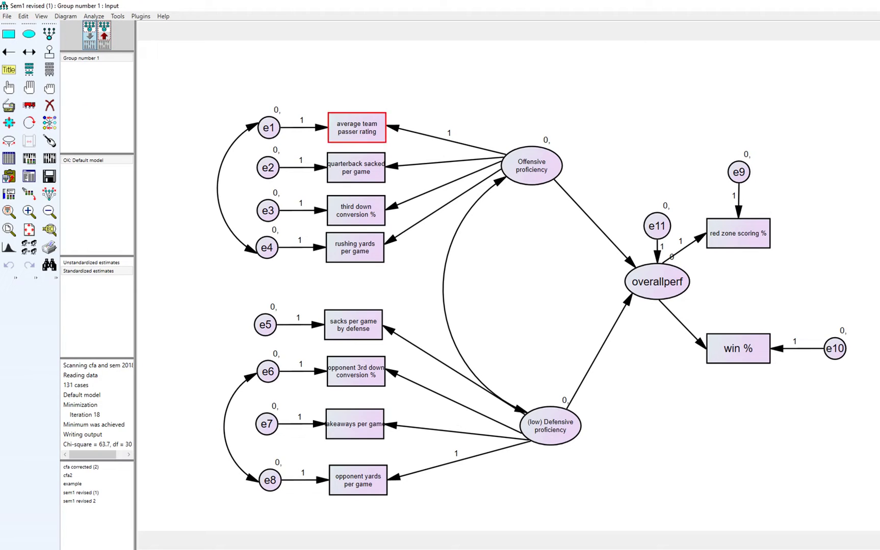
pyautogui.click(49, 105)
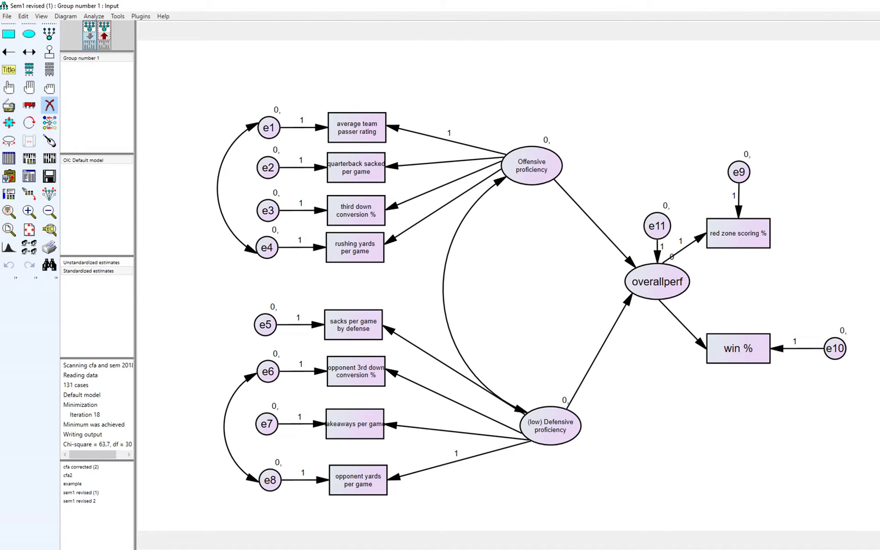
pyautogui.click(684, 248)
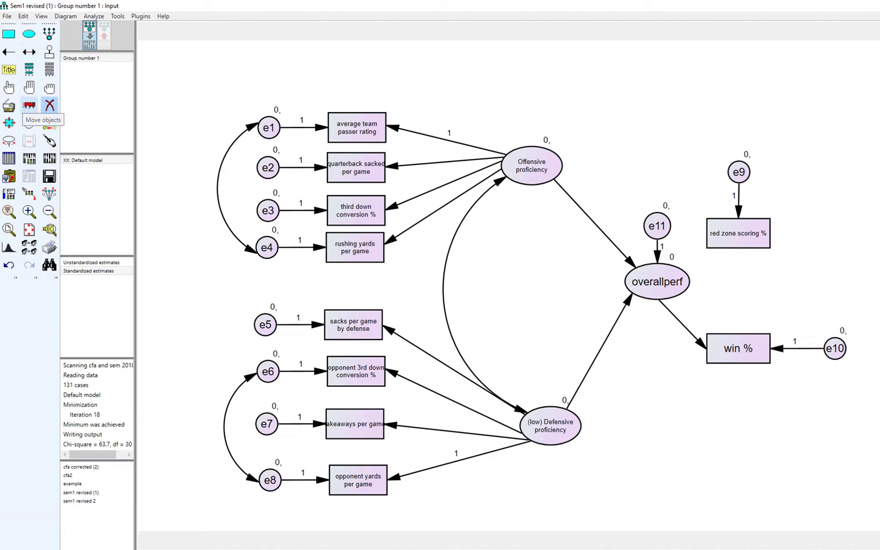
# Move red zone scoring % and e9 above average team passer rating, and draw a path from Offensive proficiency to red zone scoring %
pyautogui.click(29, 105)
pyautogui.moveTo(738, 172)
pyautogui.mouseDown()
pyautogui.moveTo(271, 55)
pyautogui.moveTo(278, 72)
pyautogui.mouseUp()
pyautogui.moveTo(738, 233); pyautogui.dragTo(355, 84)
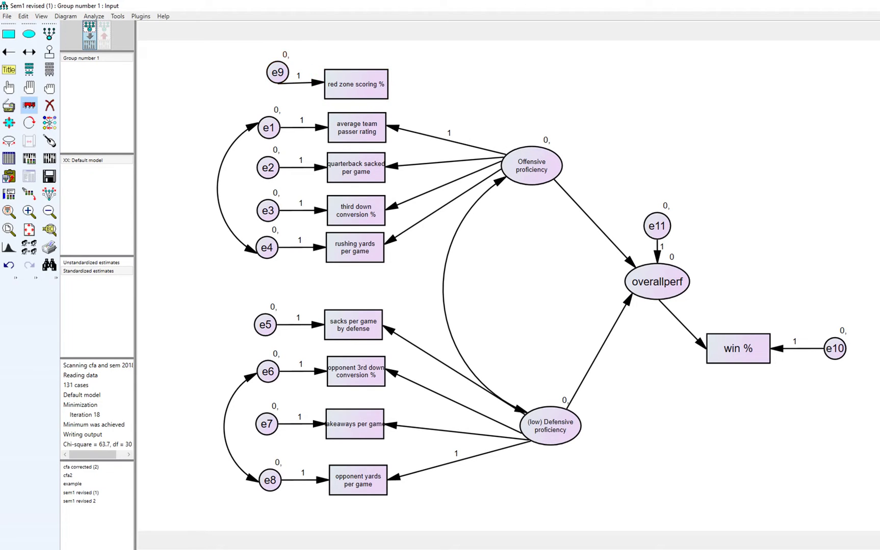
pyautogui.moveTo(290, 83); pyautogui.dragTo(287, 79)
pyautogui.moveTo(290, 80); pyautogui.dragTo(288, 73)
pyautogui.click(9, 51)
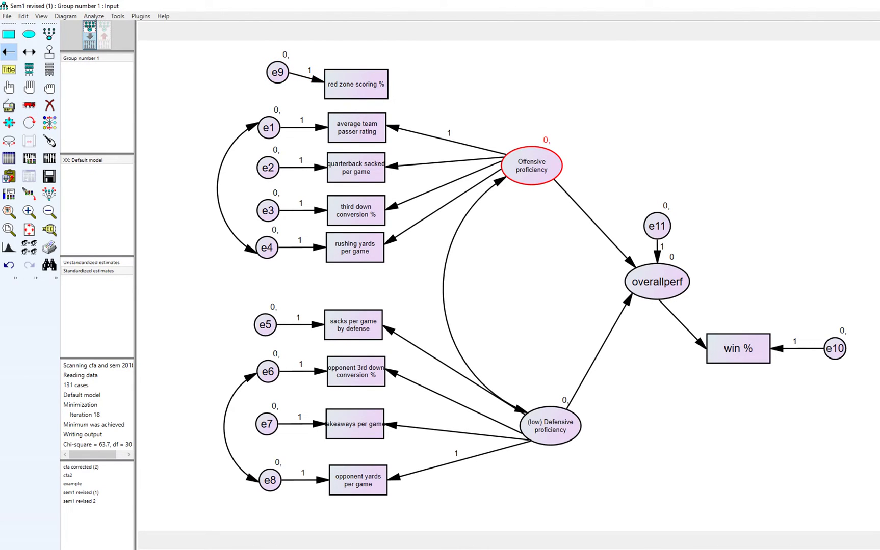
pyautogui.moveTo(514, 152); pyautogui.dragTo(377, 84)
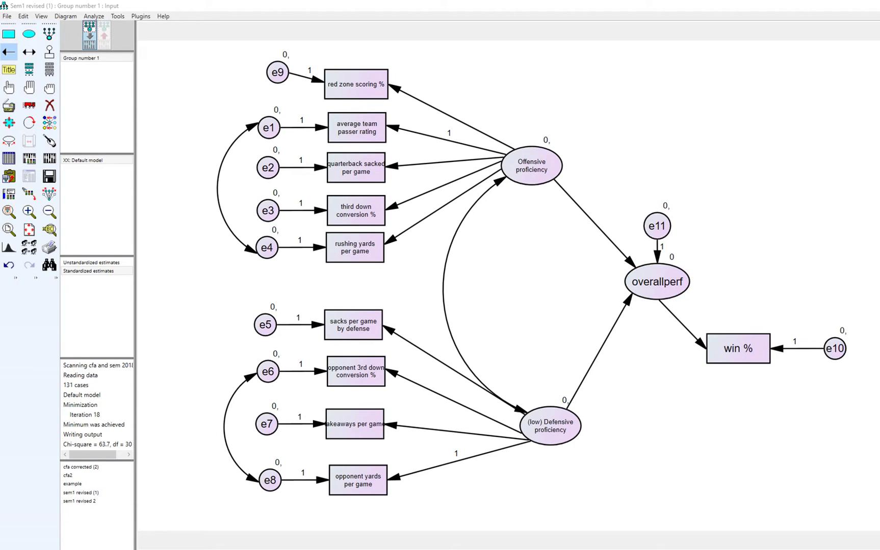
# Fix the regression weight of the path from overallperf to win % at 1
pyautogui.rightClick(699, 342)
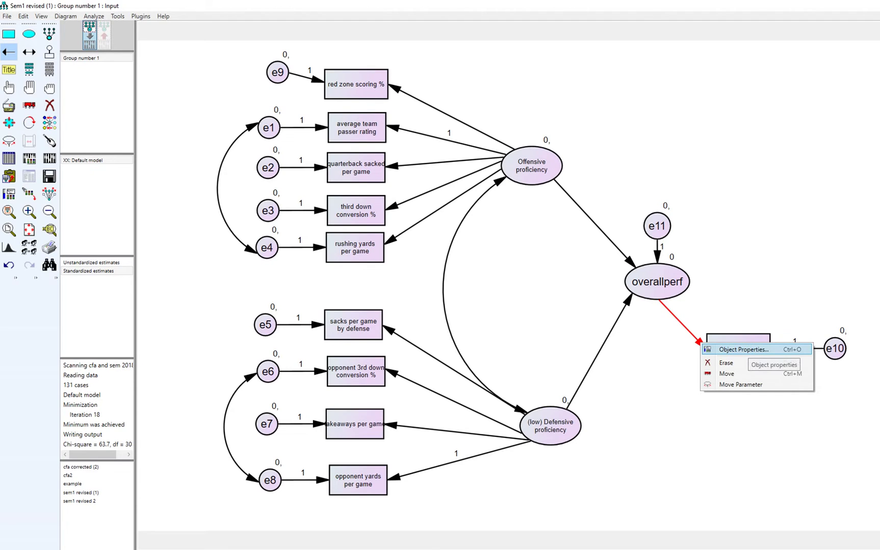
pyautogui.click(743, 350)
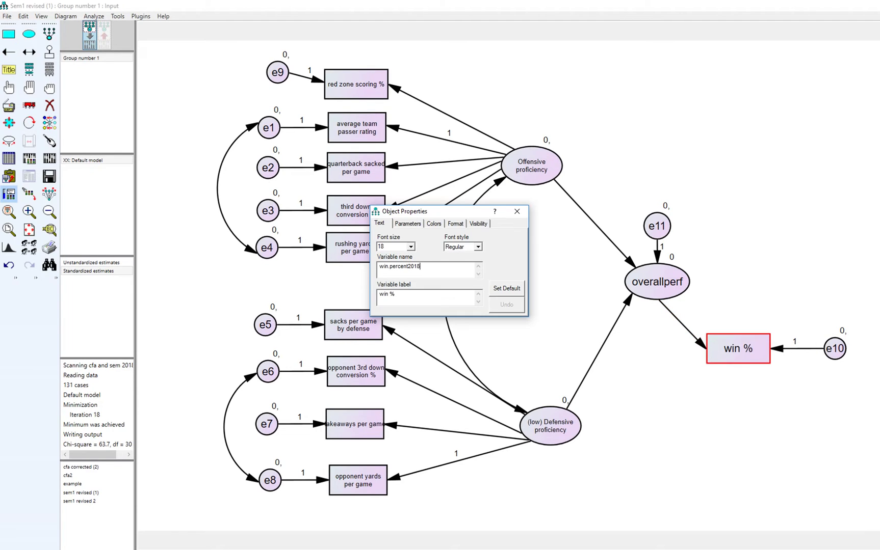
pyautogui.hotkey('ctrl', 'Tab')
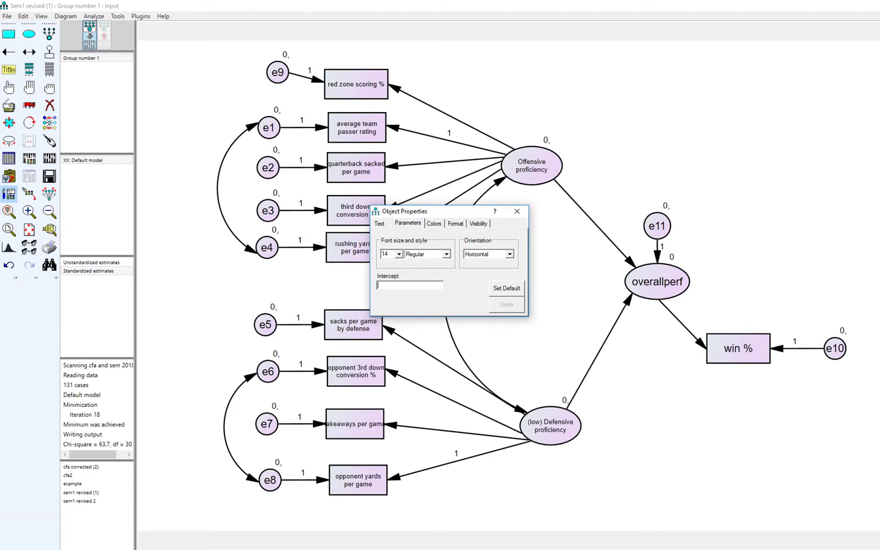
pyautogui.write('1')
pyautogui.press('BackSpace')
pyautogui.click(683, 325)
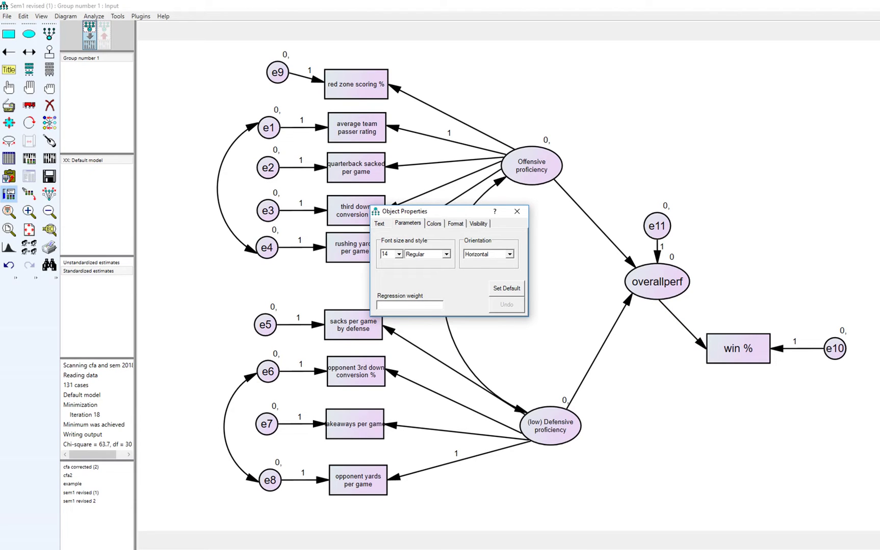
pyautogui.write('1')
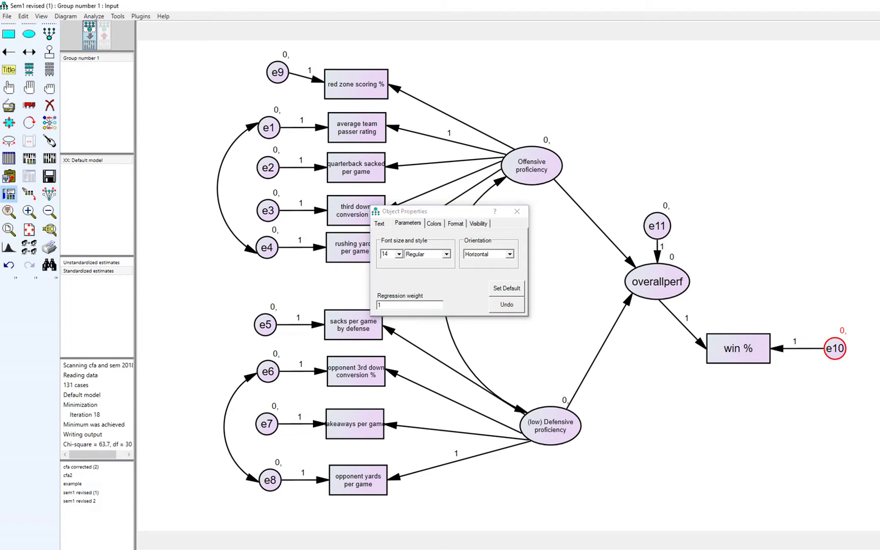
# Fix the variance of error term e10 at 0 and close its object properties
pyautogui.click(834, 349)
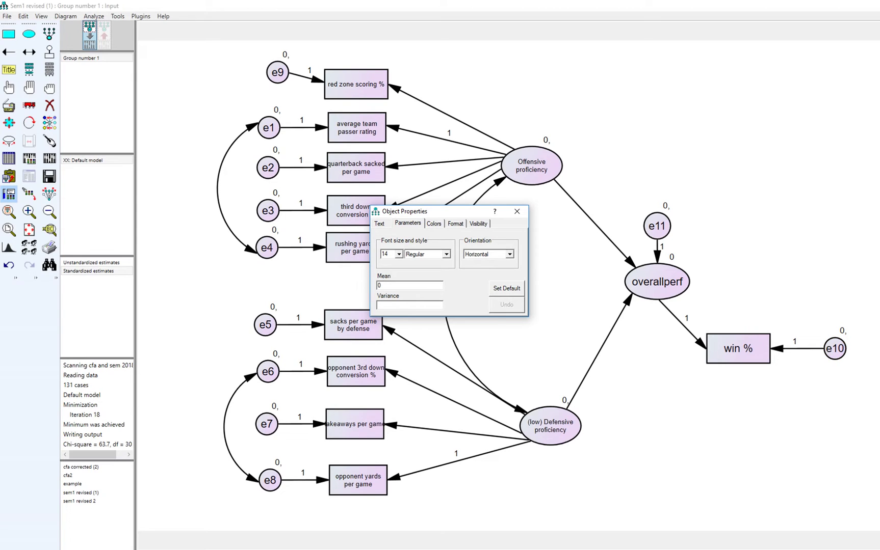
pyautogui.click(393, 305)
pyautogui.write('0')
pyautogui.click(516, 211)
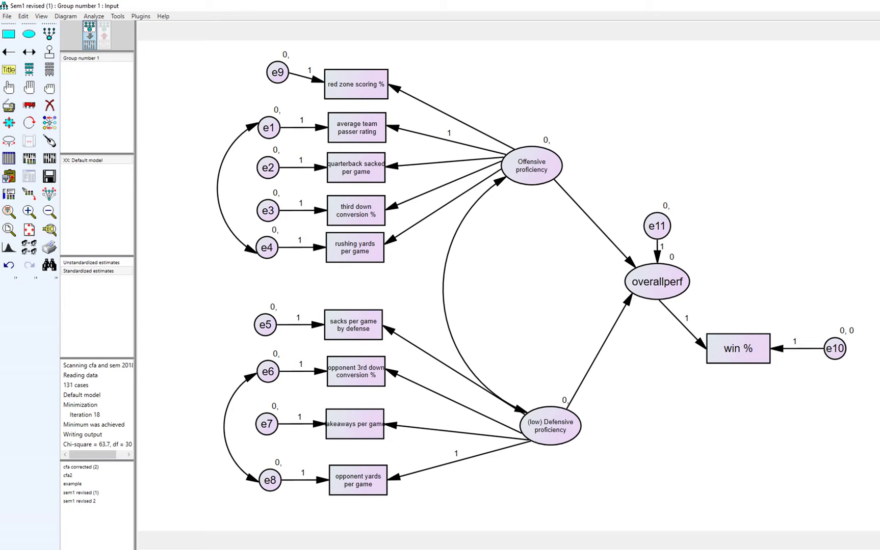
# Erase the structural paths from Offensive proficiency and (low) Defensive proficiency to overallperf
pyautogui.click(50, 105)
pyautogui.click(595, 224)
pyautogui.click(598, 352)
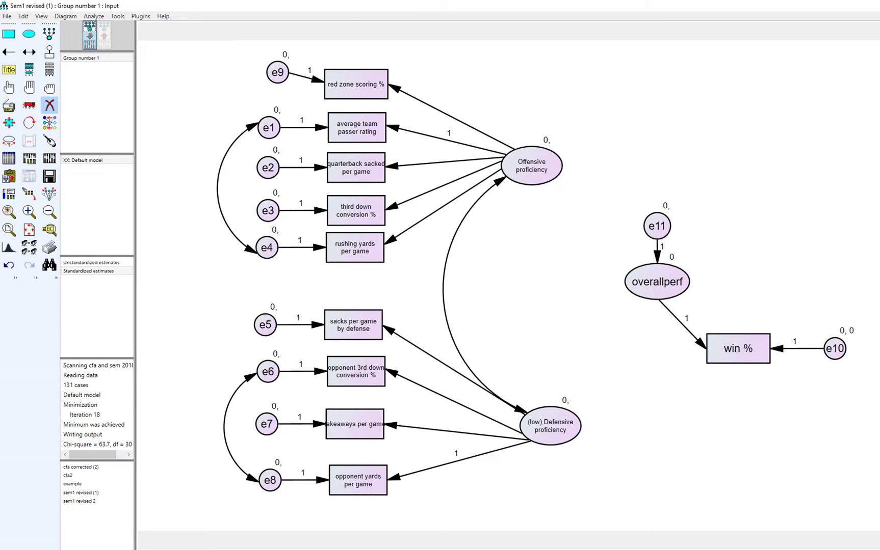
# Remove disturbance e11 and draw covariances linking overallperf with Offensive proficiency and (low) Defensive proficiency
pyautogui.click(29, 51)
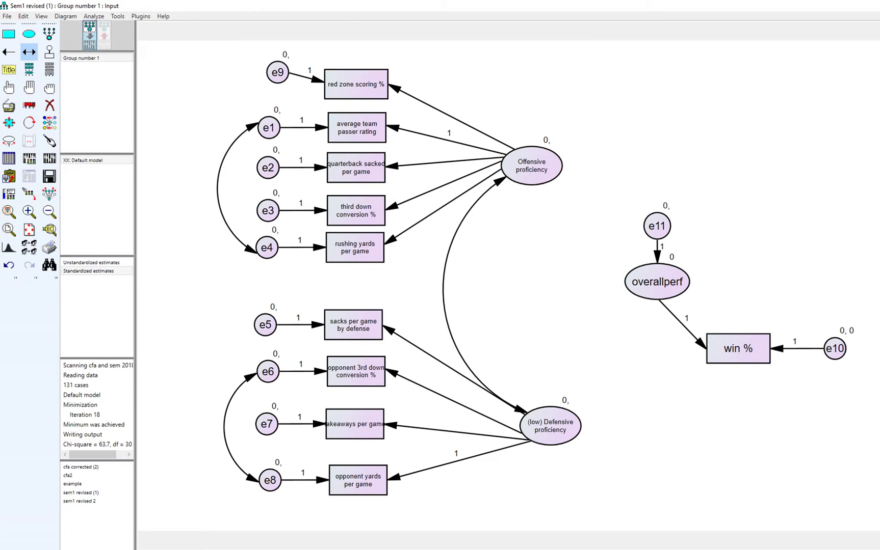
pyautogui.moveTo(546, 165); pyautogui.dragTo(640, 270)
pyautogui.click(50, 105)
pyautogui.click(657, 225)
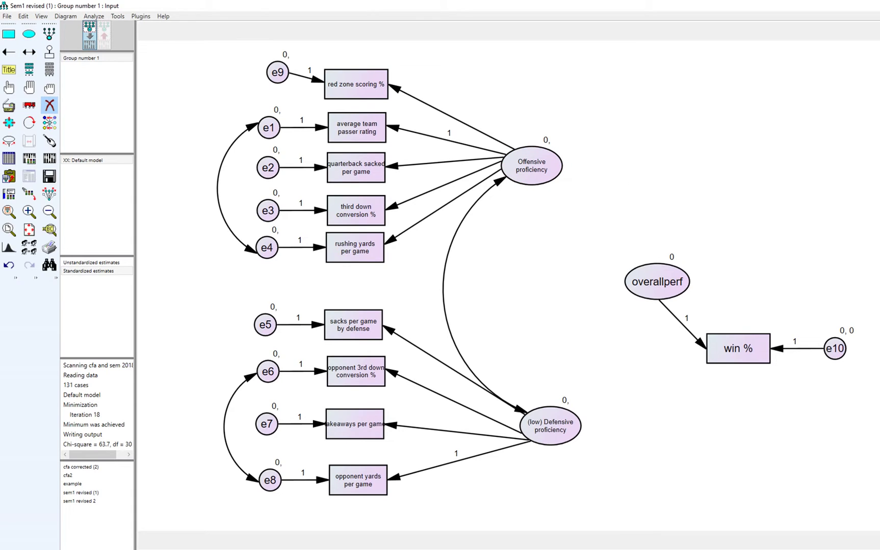
pyautogui.click(29, 52)
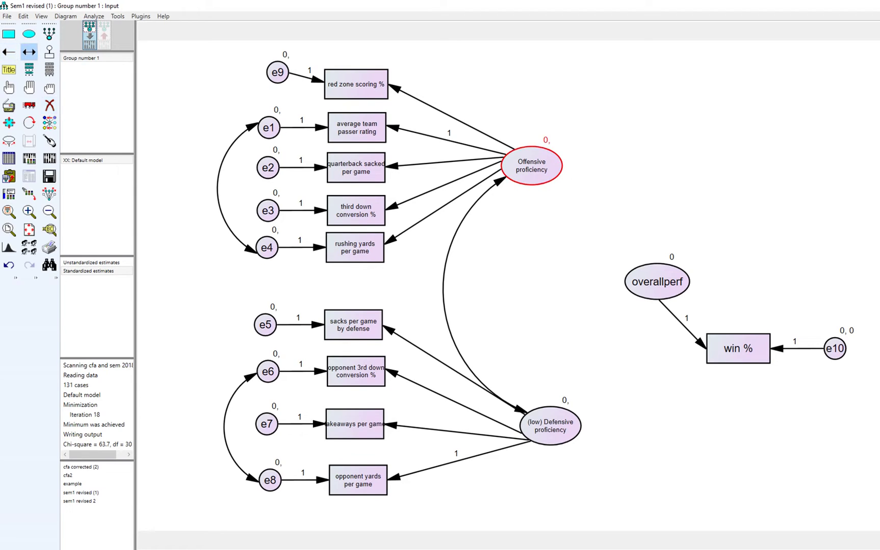
pyautogui.moveTo(535, 165)
pyautogui.mouseDown()
pyautogui.moveTo(569, 204)
pyautogui.moveTo(677, 262)
pyautogui.moveTo(550, 426)
pyautogui.mouseUp()
# Save the respecified model as a new file named cfa2a in the Discussion exercise 4 folder
pyautogui.click(7, 15)
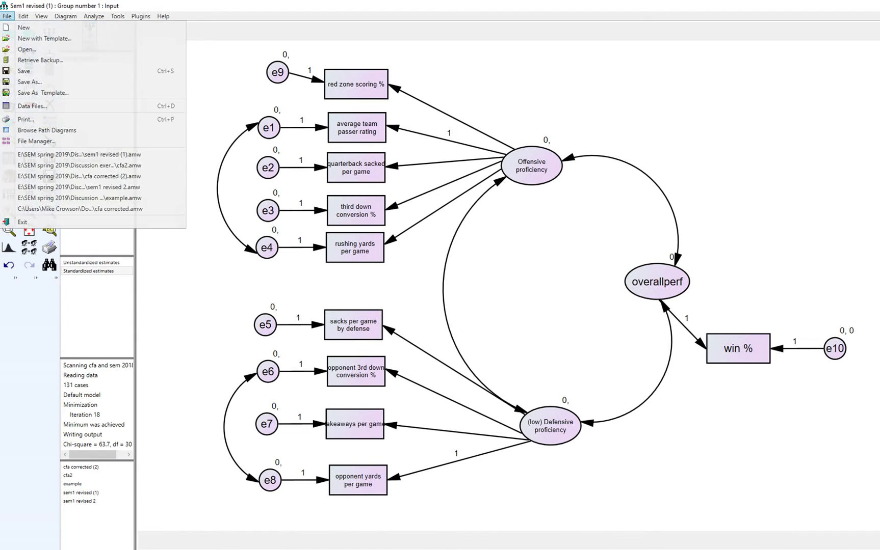
pyautogui.click(29, 81)
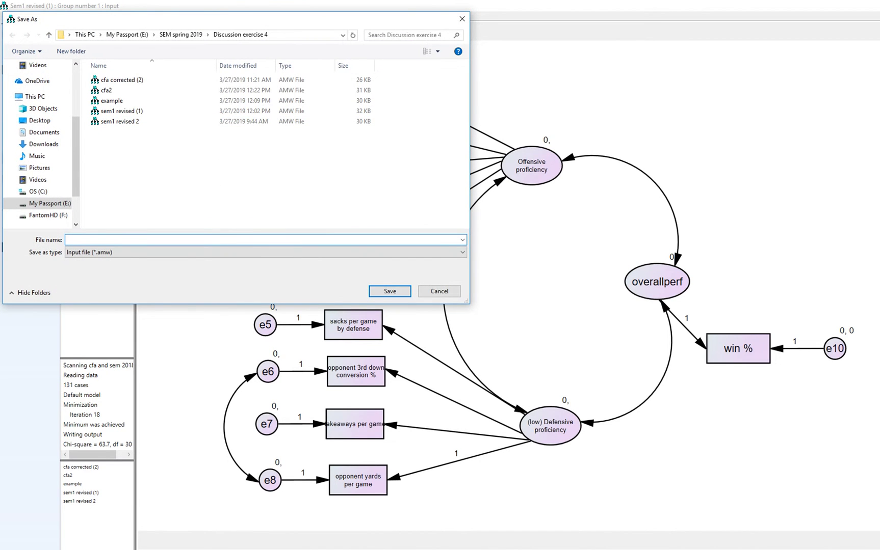
pyautogui.write('cfa2a')
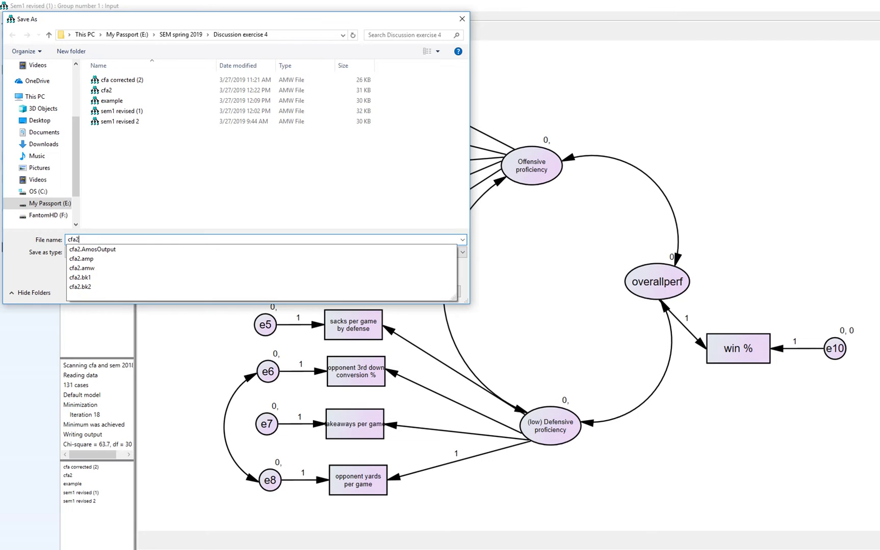
pyautogui.press('Return')
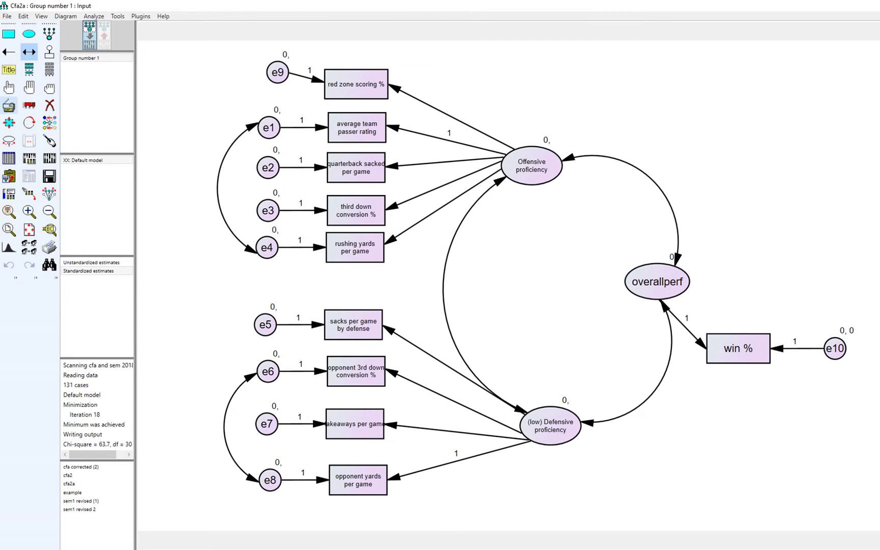
# Calculate the estimates and display the standardized solution, examining the correlations of overallperf with the offensive and defensive factors
pyautogui.click(49, 159)
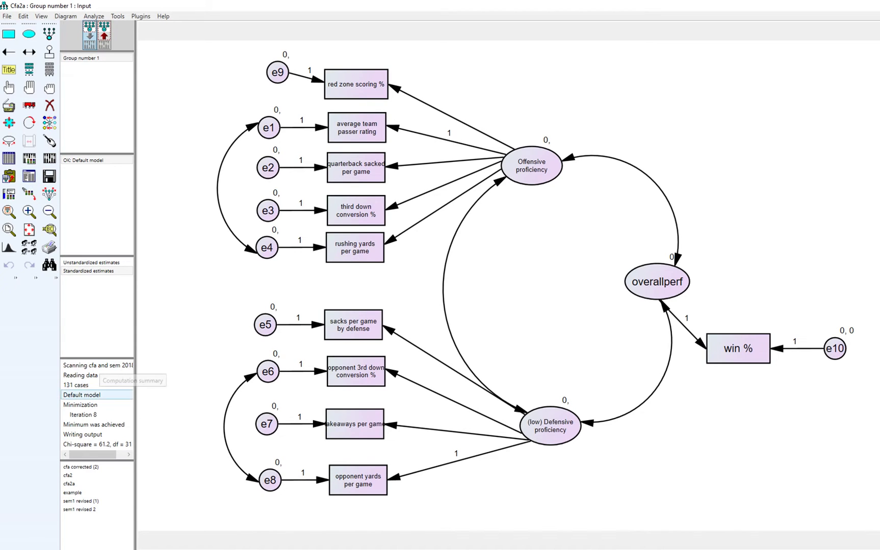
pyautogui.click(104, 35)
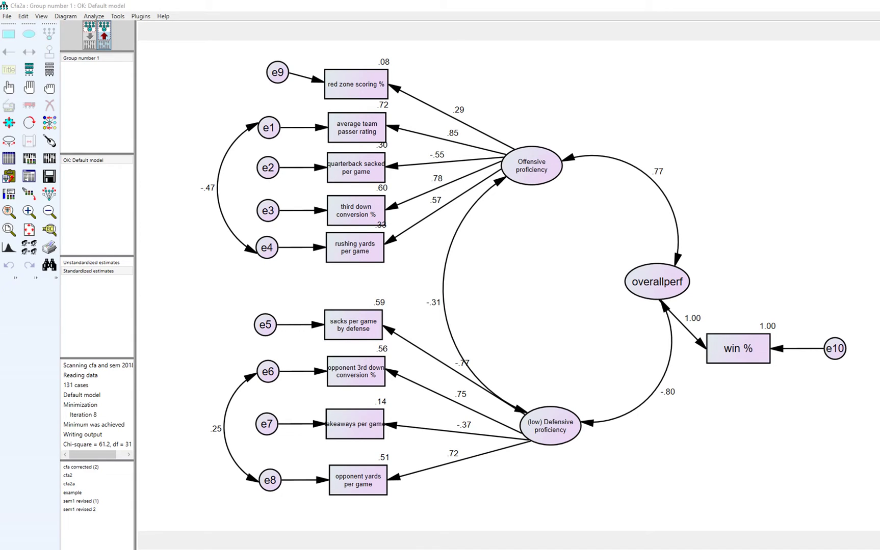
pyautogui.moveTo(651, 153)
pyautogui.mouseDown()
pyautogui.moveTo(659, 195)
pyautogui.moveTo(643, 147)
pyautogui.mouseUp()
pyautogui.moveTo(662, 378)
pyautogui.mouseDown()
pyautogui.moveTo(643, 398)
pyautogui.moveTo(685, 371)
pyautogui.moveTo(648, 378)
pyautogui.mouseUp()
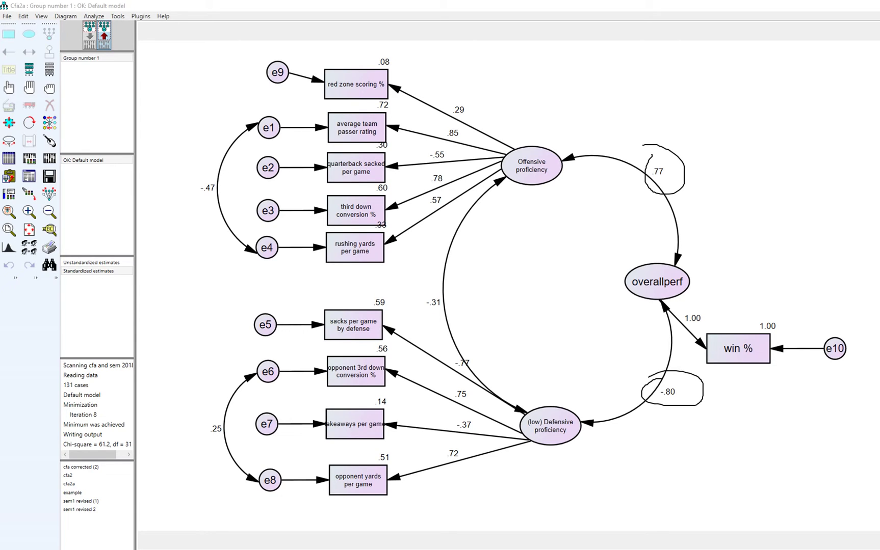
pyautogui.moveTo(414, 313)
pyautogui.mouseDown()
pyautogui.moveTo(434, 310)
pyautogui.moveTo(407, 306)
pyautogui.moveTo(408, 317)
pyautogui.mouseUp()
pyautogui.press('Escape')
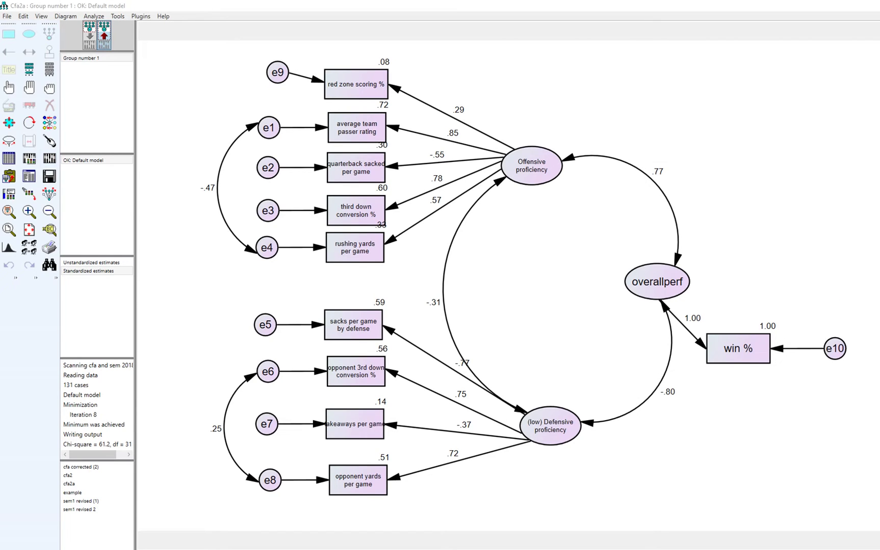
# Open the text output and examine the Model Fit chi-square, CFI, TLI, RMSEA and PCLOSE for the default model
pyautogui.click(29, 176)
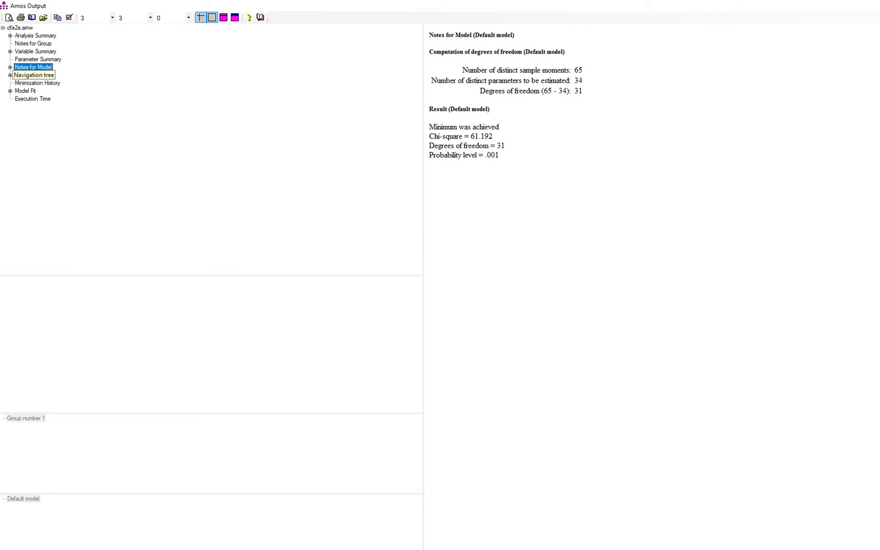
pyautogui.click(25, 91)
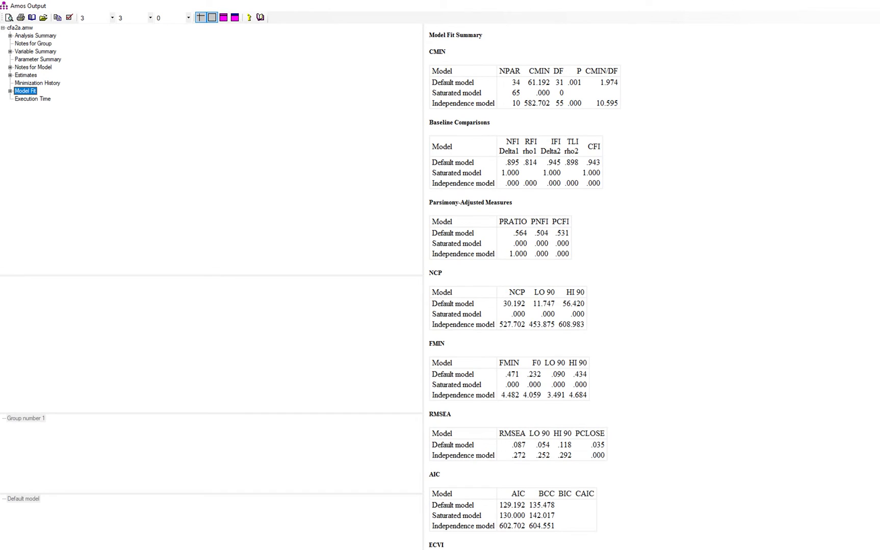
pyautogui.hotkey('alt', 'Tab')
pyautogui.moveTo(536, 85); pyautogui.dragTo(584, 87)
pyautogui.moveTo(586, 170); pyautogui.dragTo(601, 166)
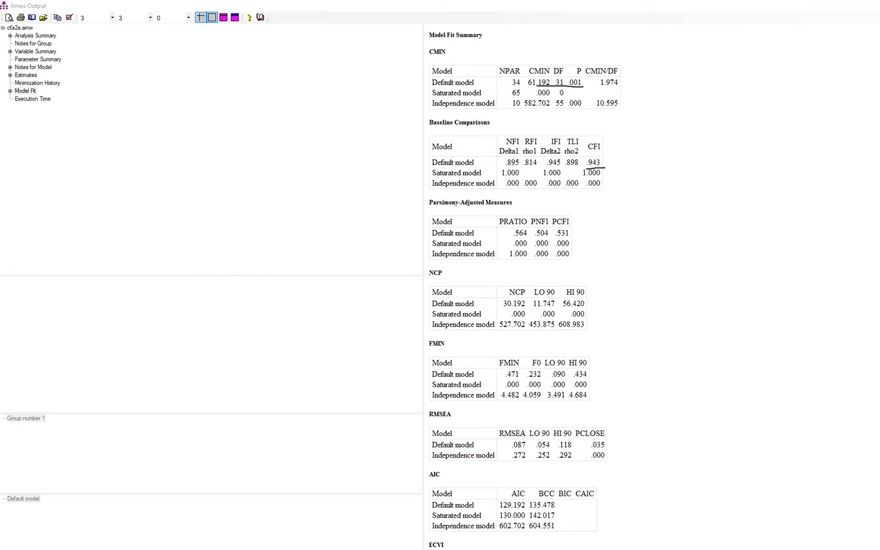
pyautogui.moveTo(564, 166); pyautogui.dragTo(574, 166)
pyautogui.moveTo(500, 437)
pyautogui.mouseDown()
pyautogui.moveTo(525, 438)
pyautogui.moveTo(524, 451)
pyautogui.mouseUp()
pyautogui.moveTo(588, 452); pyautogui.dragTo(611, 451)
# Return to the input path diagram and erase the covariances of overallperf with Offensive proficiency and (low) Defensive proficiency
pyautogui.moveTo(326, 549)
pyautogui.click(273, 530)
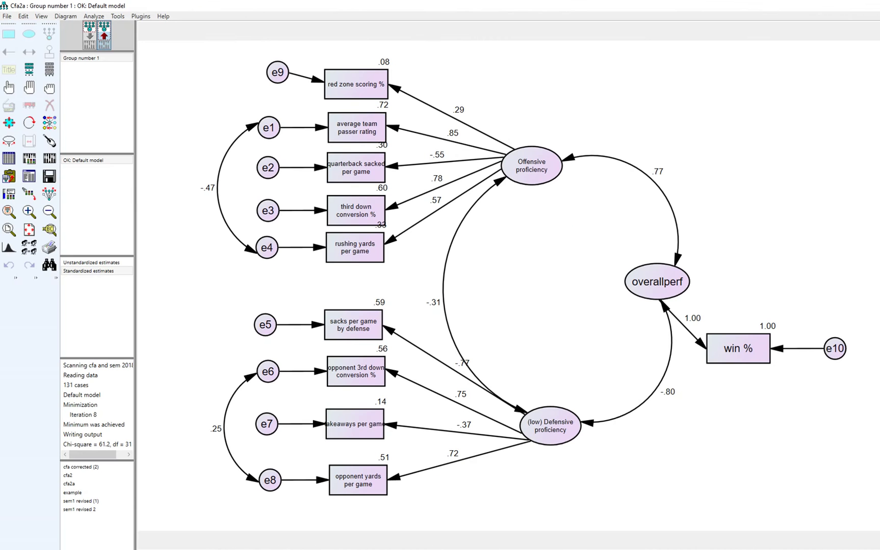
pyautogui.click(89, 36)
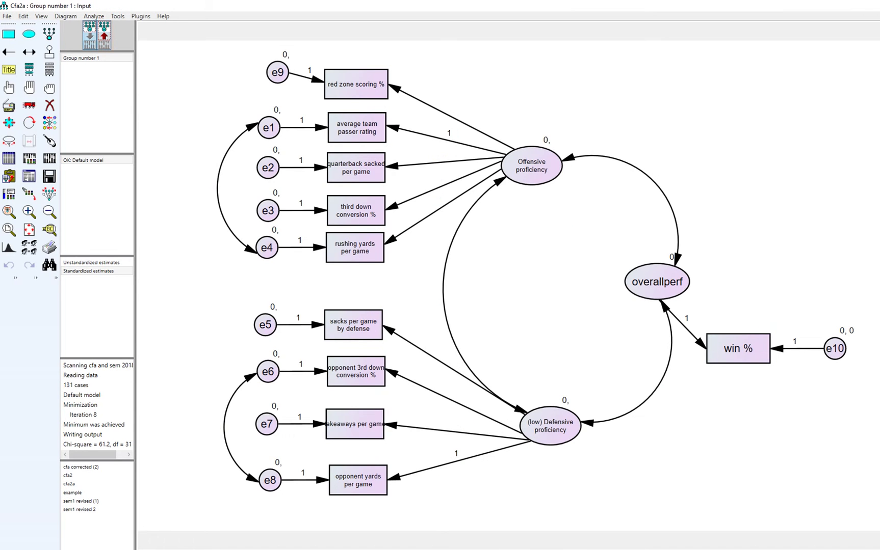
pyautogui.click(49, 105)
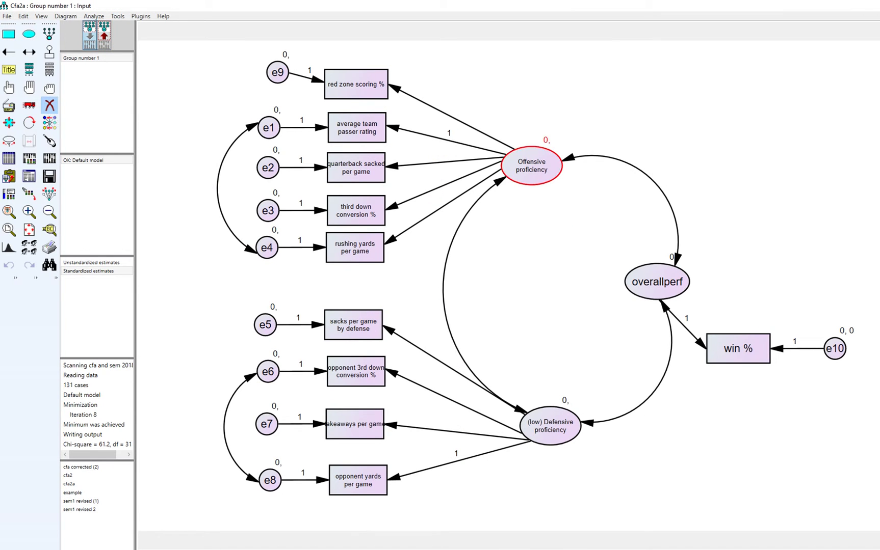
pyautogui.click(659, 197)
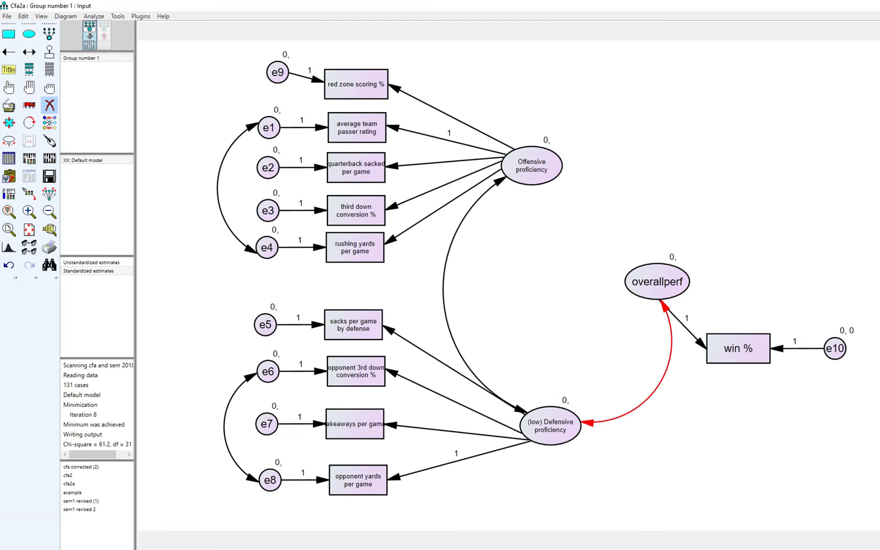
pyautogui.click(670, 351)
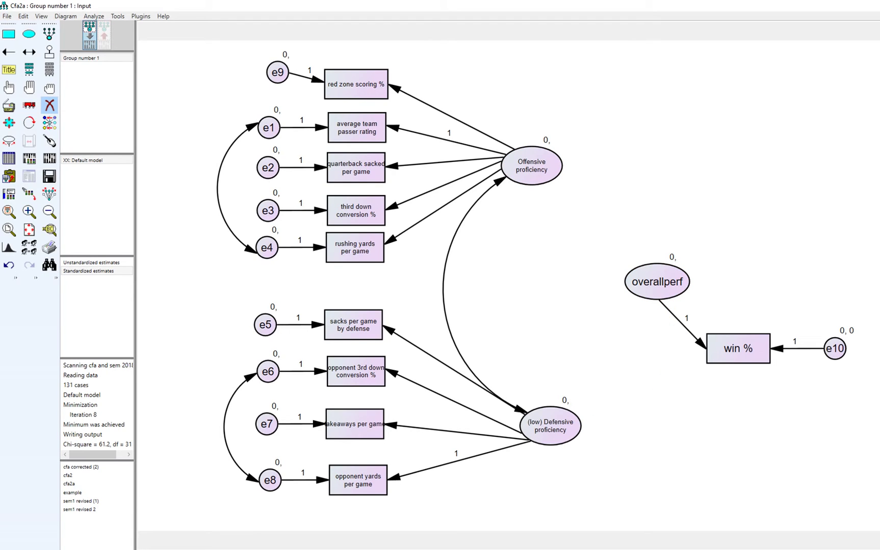
# Draw structural paths from Offensive proficiency and (low) Defensive proficiency to overallperf
pyautogui.click(9, 52)
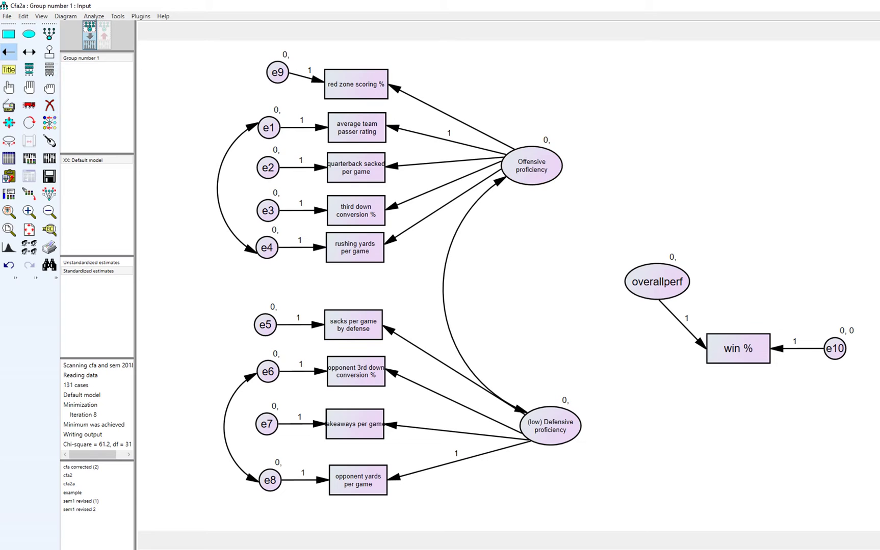
pyautogui.moveTo(540, 170)
pyautogui.mouseDown()
pyautogui.moveTo(566, 184)
pyautogui.moveTo(657, 281)
pyautogui.mouseUp()
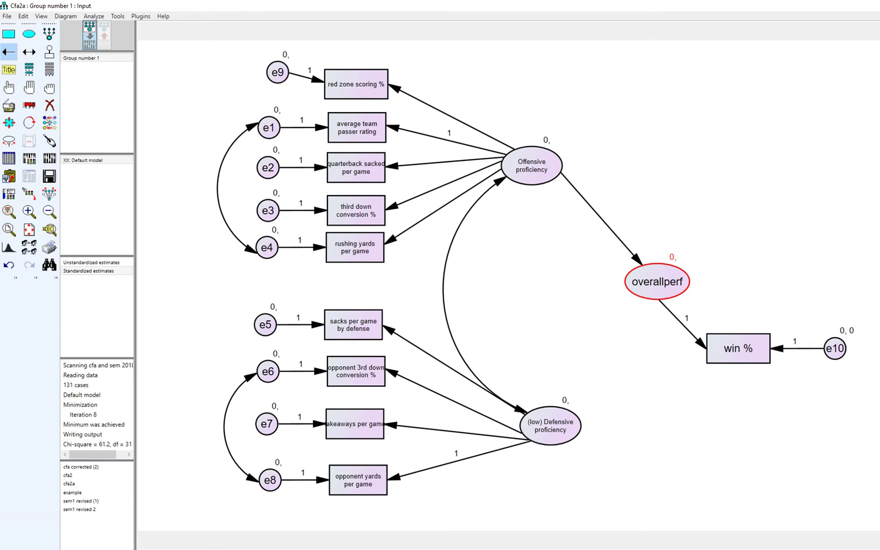
pyautogui.moveTo(553, 426); pyautogui.dragTo(641, 301)
# Add a disturbance term to overallperf and name it e11
pyautogui.click(49, 51)
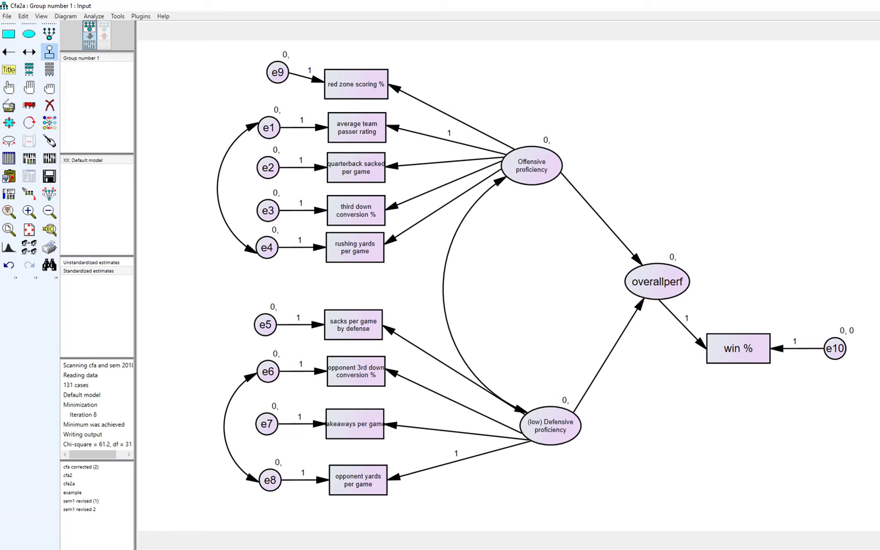
pyautogui.click(657, 282)
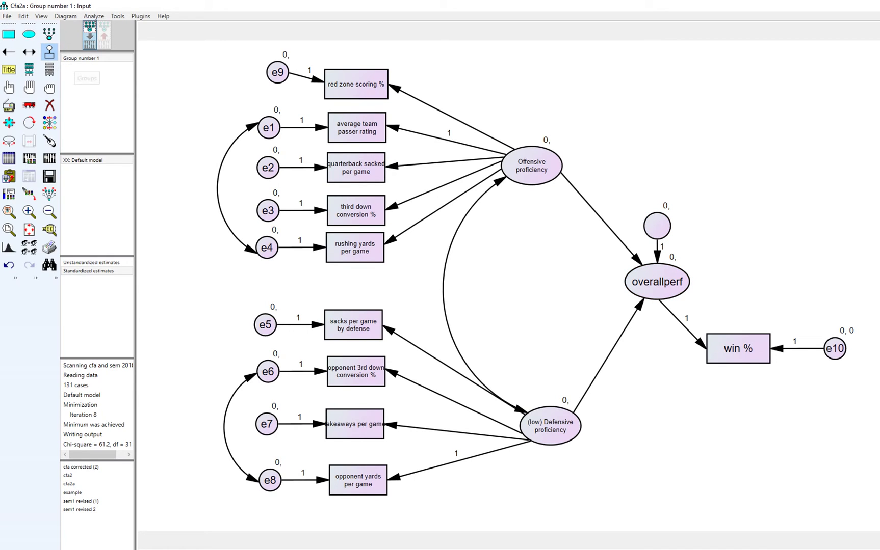
pyautogui.click(49, 51)
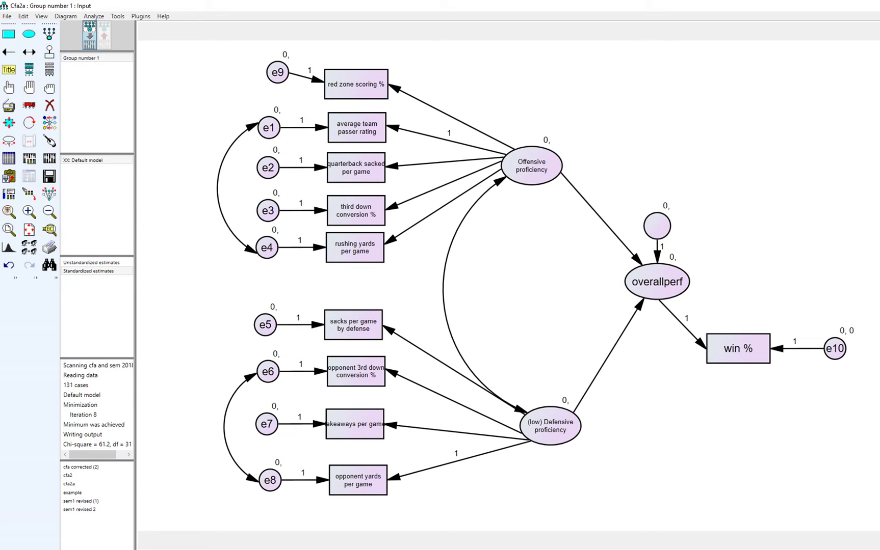
pyautogui.rightClick(657, 225)
pyautogui.click(678, 232)
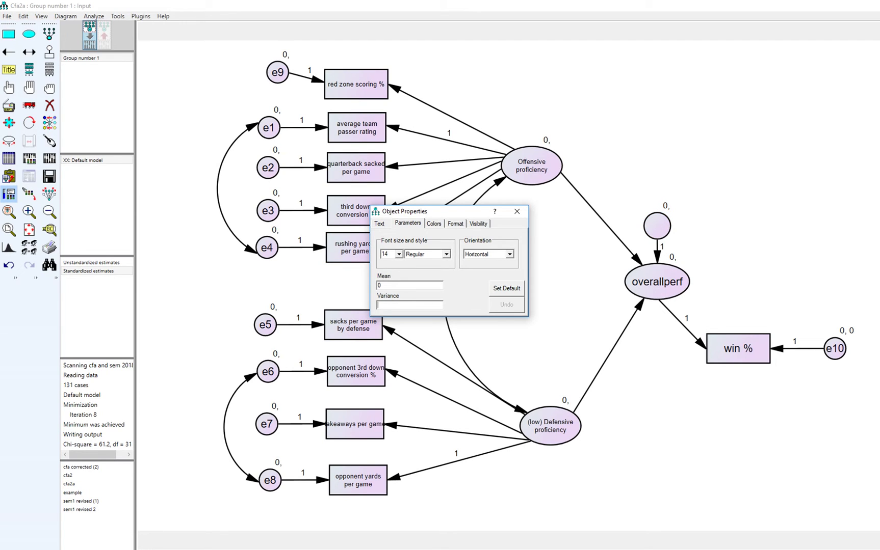
pyautogui.click(379, 224)
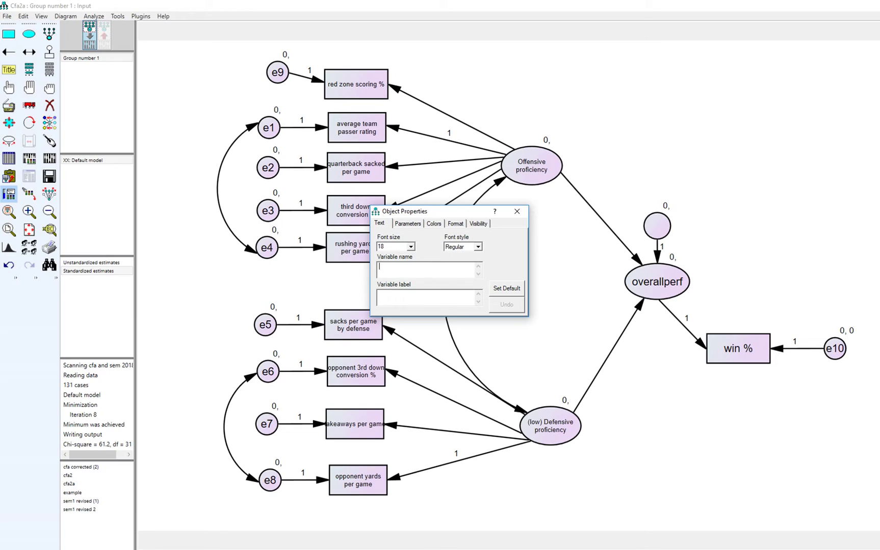
pyautogui.write('e11')
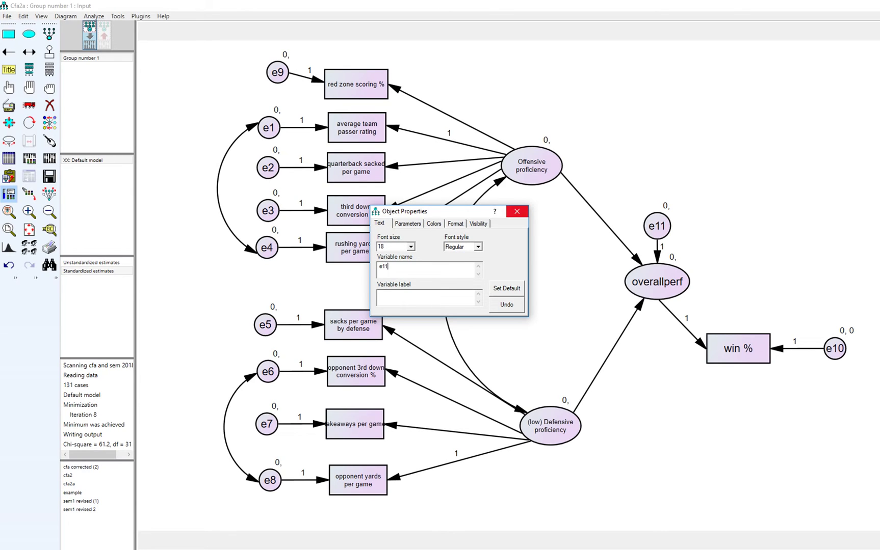
pyautogui.click(516, 211)
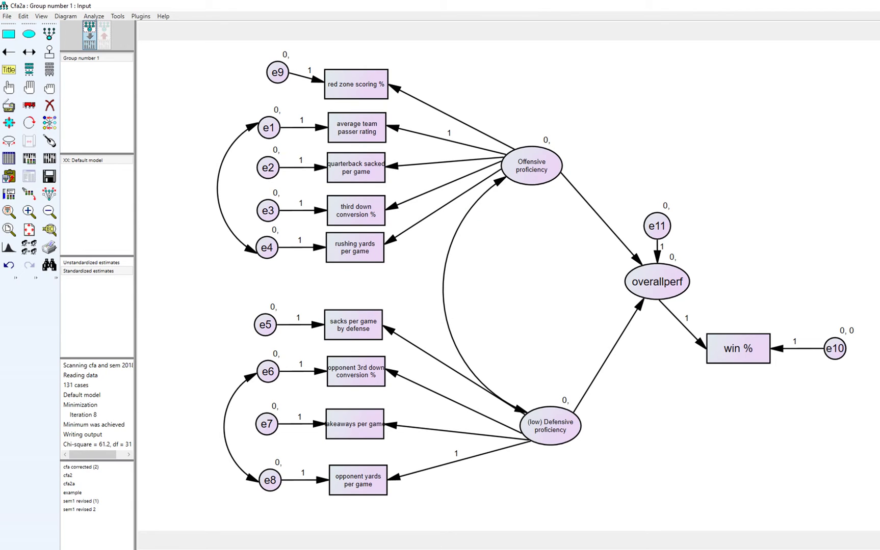
# Save the structural model as a new file named sem1revised3 in the Discussion exercise 4 folder
pyautogui.click(7, 16)
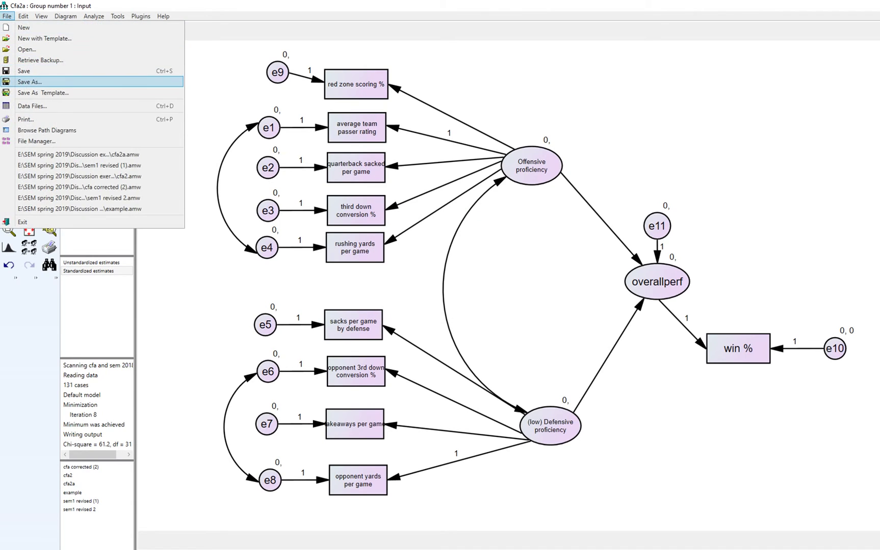
pyautogui.click(30, 82)
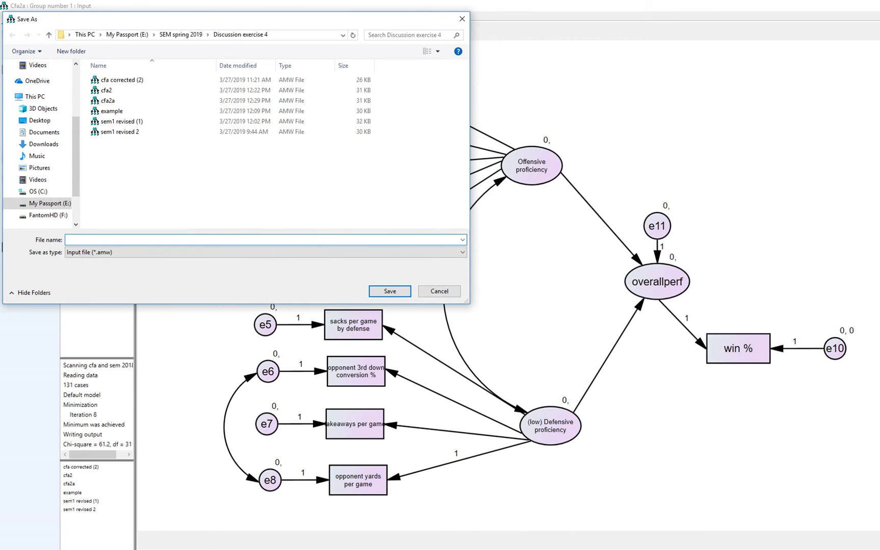
pyautogui.write('sem1')
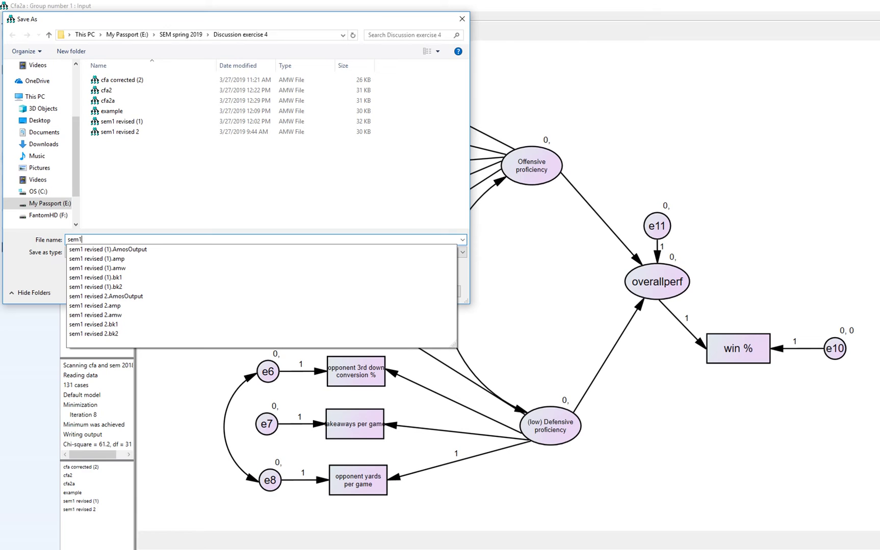
pyautogui.write('revised3')
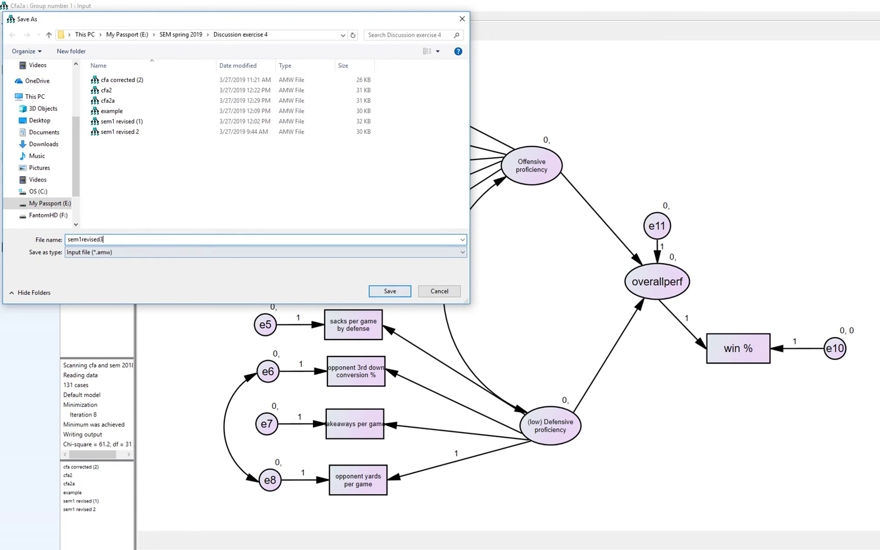
pyautogui.press('Return')
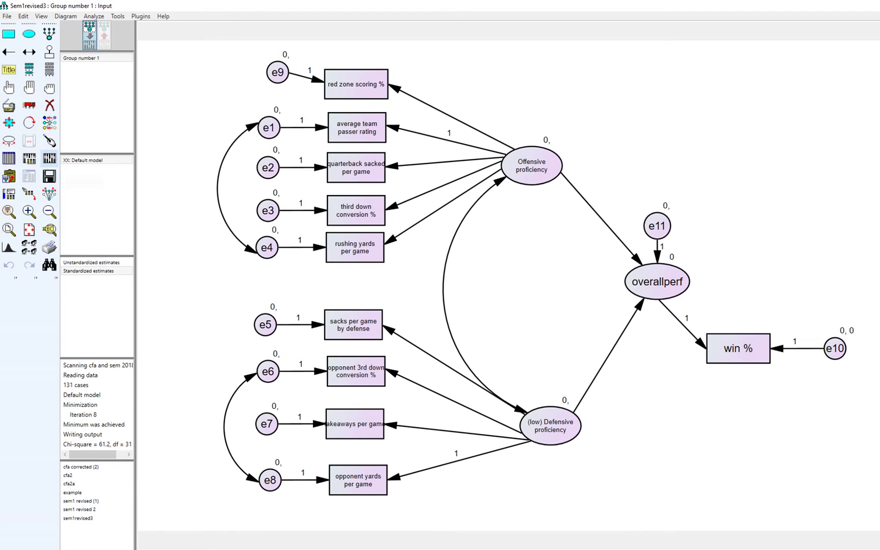
# Calculate the estimates for the structural model with both proficiency factors predicting overallperf
pyautogui.click(49, 177)
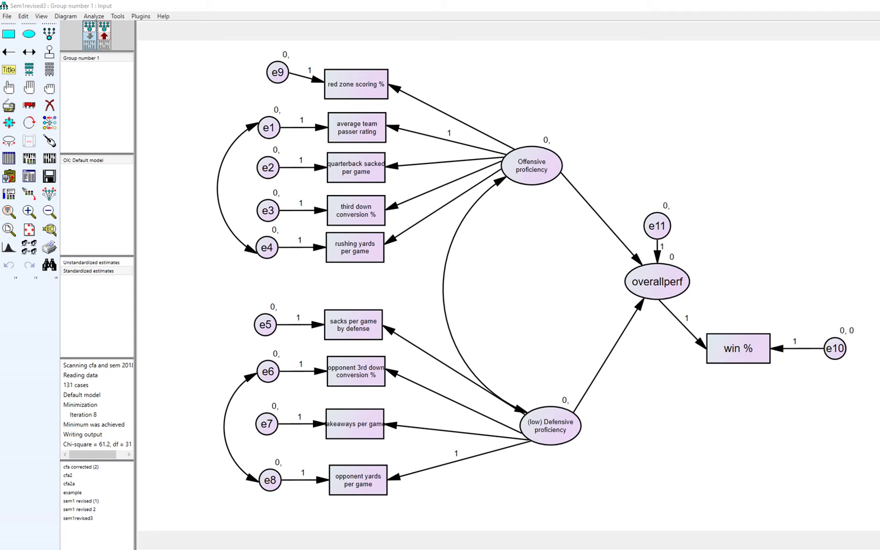
pyautogui.moveTo(510, 177); pyautogui.dragTo(565, 181)
pyautogui.moveTo(534, 438); pyautogui.dragTo(597, 437)
pyautogui.moveTo(514, 180); pyautogui.dragTo(558, 186)
pyautogui.moveTo(541, 443); pyautogui.dragTo(584, 437)
pyautogui.moveTo(645, 298); pyautogui.dragTo(728, 290)
# Open the text output and examine the Model Fit summary and the unstandardized and standardized regression weights
pyautogui.click(29, 176)
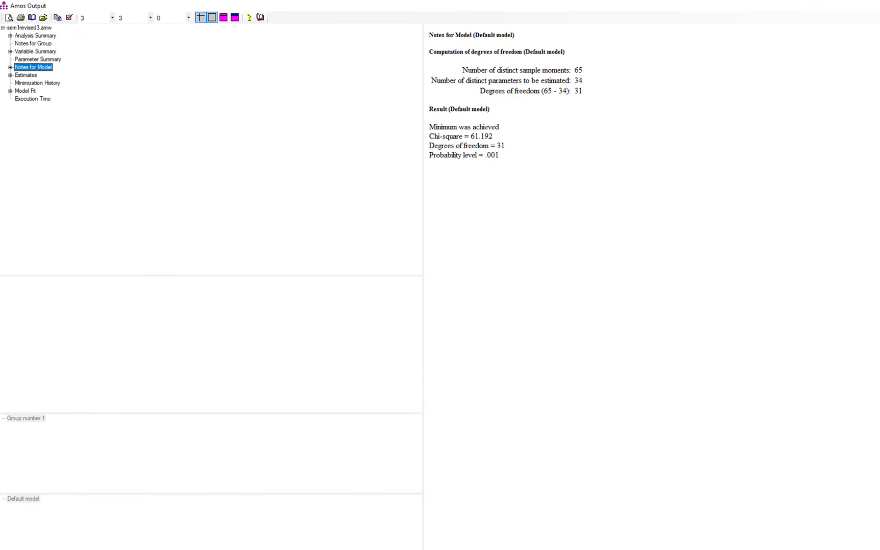
pyautogui.click(25, 91)
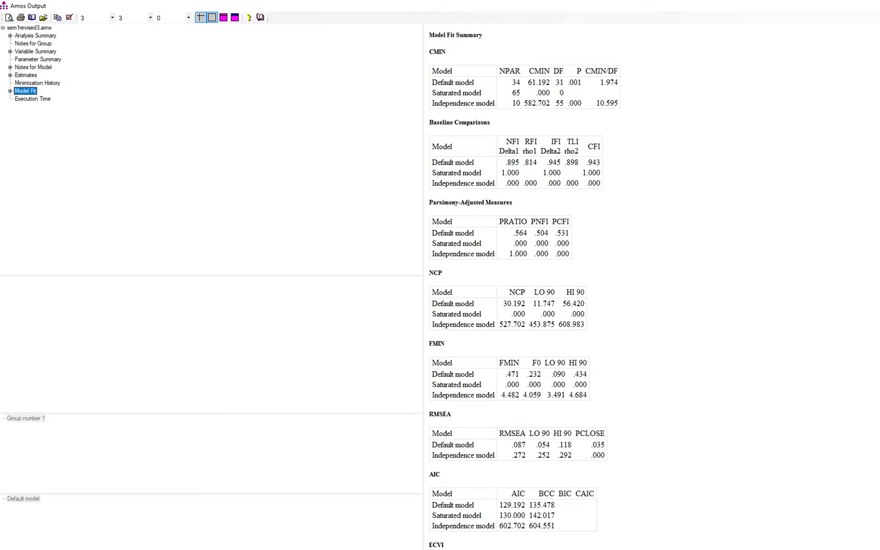
pyautogui.click(25, 75)
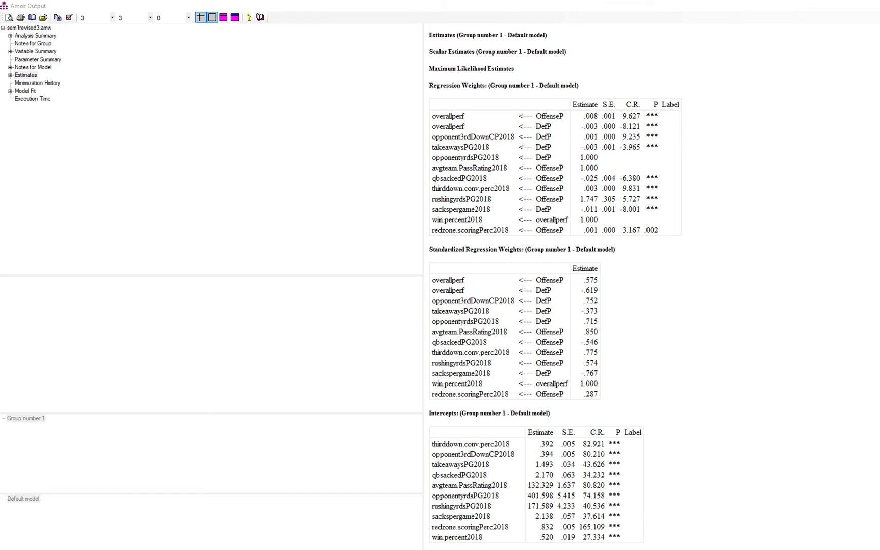
pyautogui.moveTo(447, 259); pyautogui.dragTo(544, 257)
pyautogui.moveTo(535, 120); pyautogui.dragTo(562, 121)
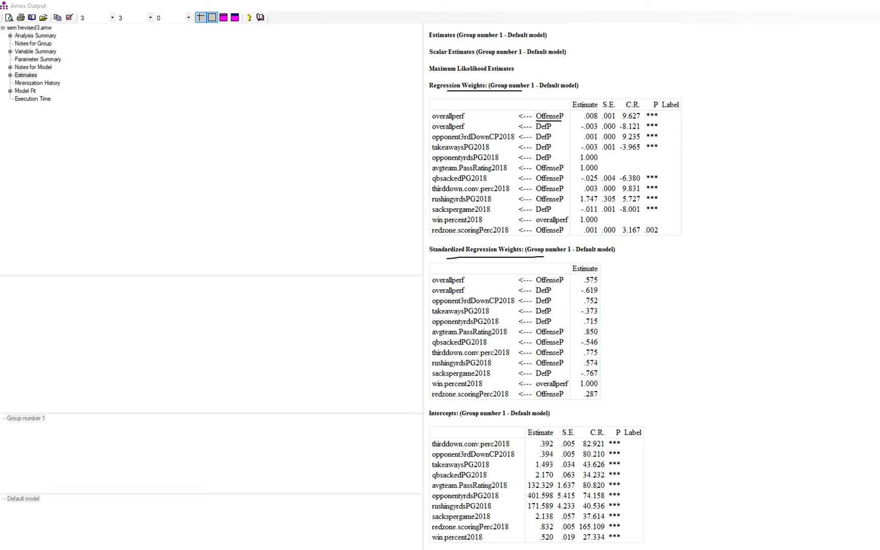
# Return to the path diagram and compare the variable name and label of the Offensive proficiency factor in its object properties
pyautogui.moveTo(327, 549)
pyautogui.click(273, 529)
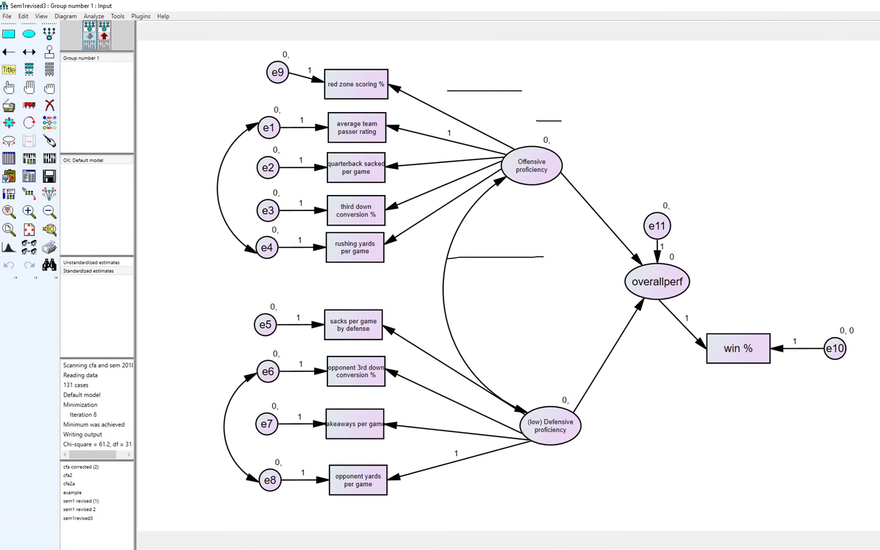
pyautogui.rightClick(528, 173)
pyautogui.click(576, 180)
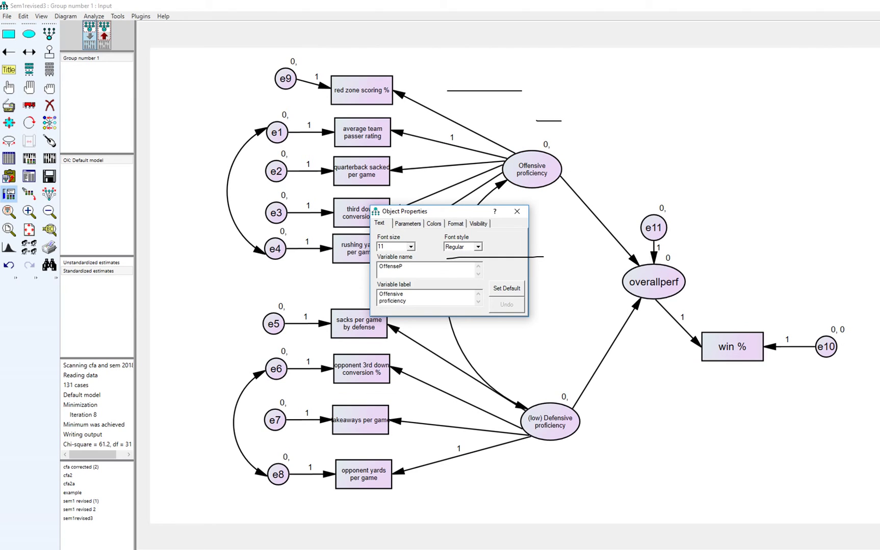
pyautogui.moveTo(379, 294); pyautogui.dragTo(406, 301)
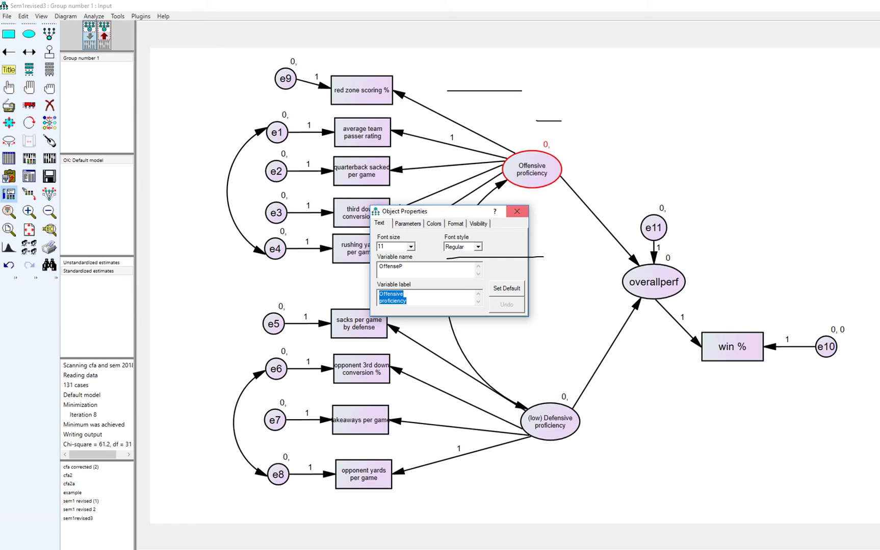
pyautogui.moveTo(379, 267); pyautogui.dragTo(402, 266)
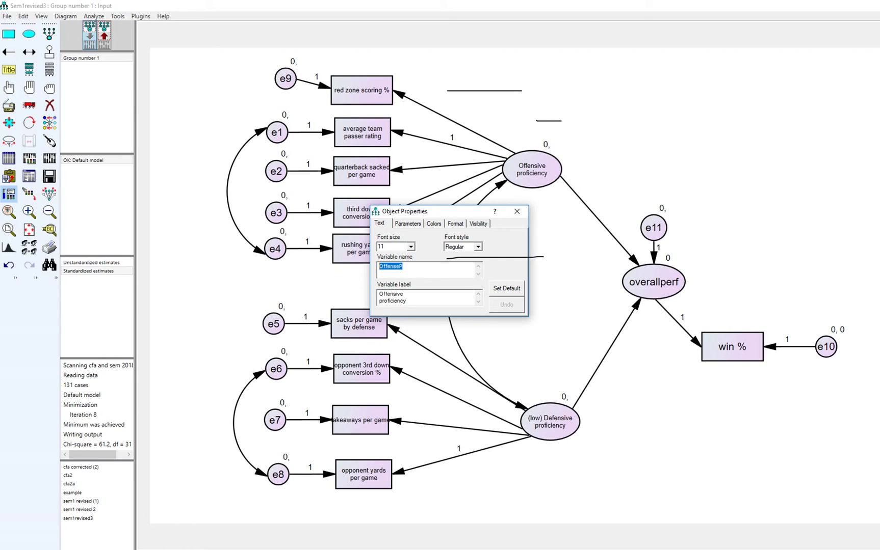
pyautogui.click(550, 422)
pyautogui.click(517, 211)
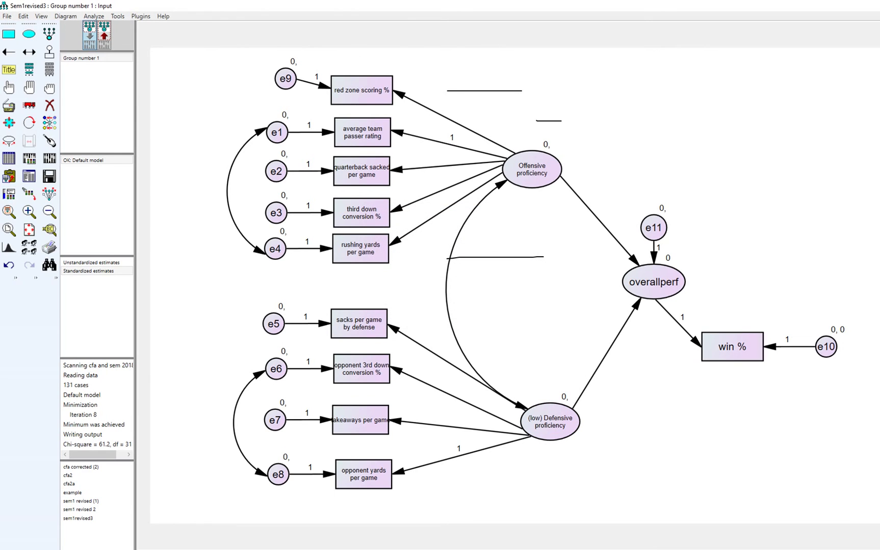
# Return to the text output and examine the regression weights and significance of OffenseP and DefP as predictors of overallperf
pyautogui.hotkey('alt', 'Tab')
pyautogui.moveTo(326, 549)
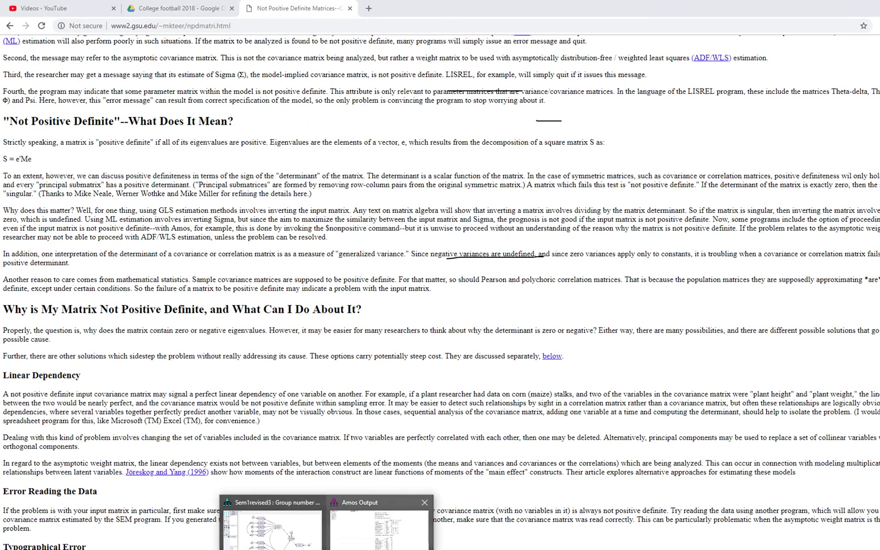
pyautogui.click(271, 527)
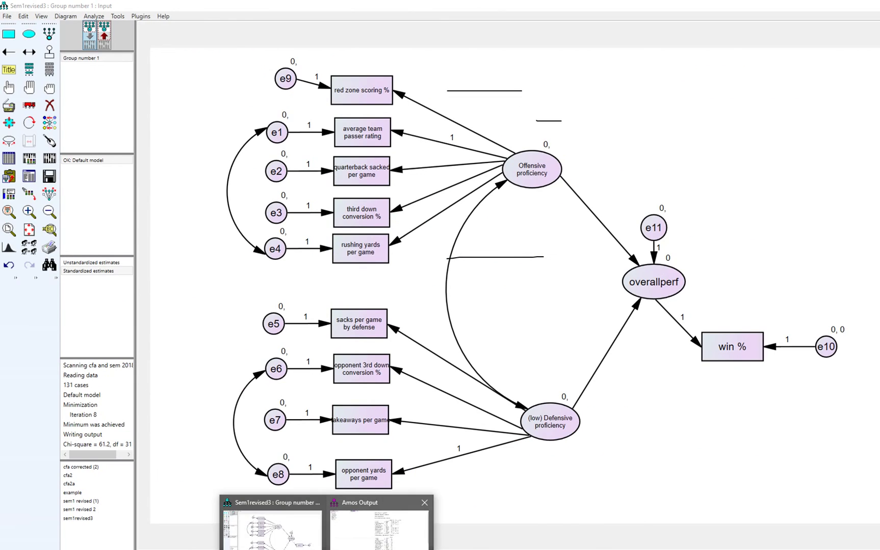
pyautogui.click(378, 528)
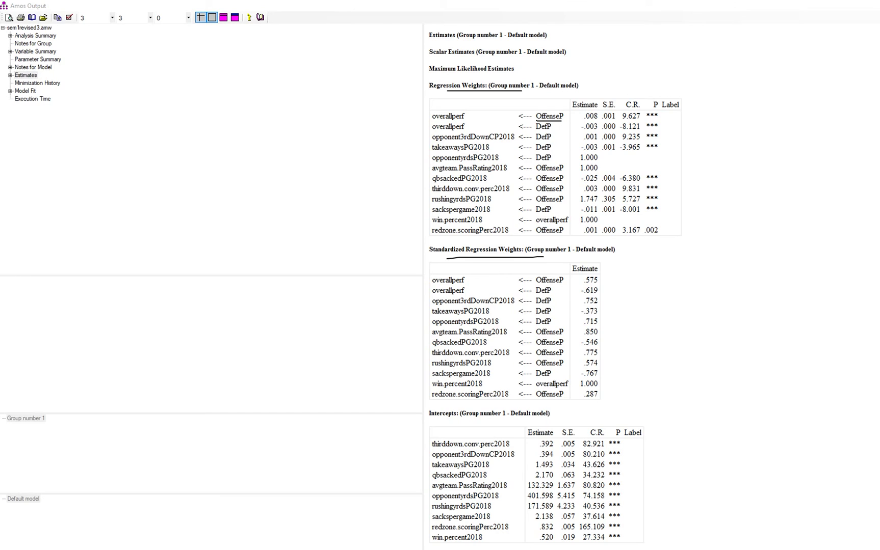
pyautogui.moveTo(583, 120); pyautogui.dragTo(596, 119)
pyautogui.moveTo(428, 121); pyautogui.dragTo(471, 120)
pyautogui.moveTo(668, 113); pyautogui.dragTo(694, 108)
pyautogui.moveTo(534, 131); pyautogui.dragTo(551, 130)
pyautogui.moveTo(434, 133); pyautogui.dragTo(464, 131)
pyautogui.moveTo(583, 132); pyautogui.dragTo(598, 130)
pyautogui.moveTo(665, 123); pyautogui.dragTo(680, 120)
pyautogui.moveTo(582, 134)
pyautogui.mouseDown()
pyautogui.moveTo(607, 130)
pyautogui.moveTo(586, 121)
pyautogui.moveTo(581, 134)
pyautogui.mouseUp()
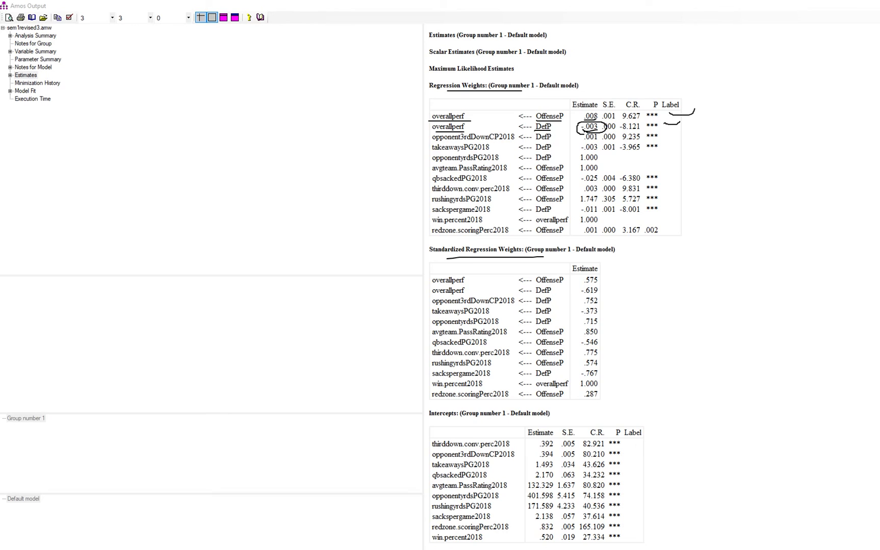
pyautogui.moveTo(537, 129)
pyautogui.mouseDown()
pyautogui.moveTo(562, 131)
pyautogui.moveTo(602, 86)
pyautogui.moveTo(654, 71)
pyautogui.mouseUp()
pyautogui.press('Escape')
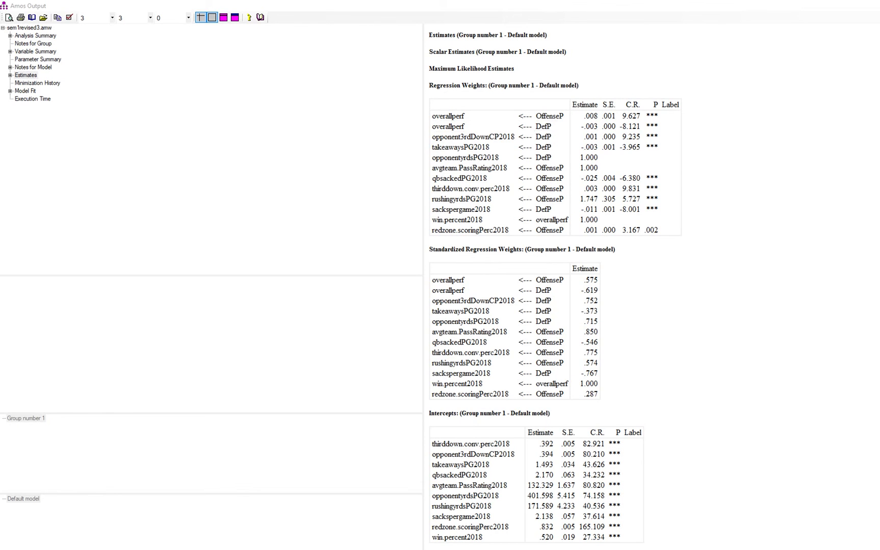
# Display the output path diagram with standardized estimates and examine the loadings of the Offensive proficiency indicators
pyautogui.click(270, 525)
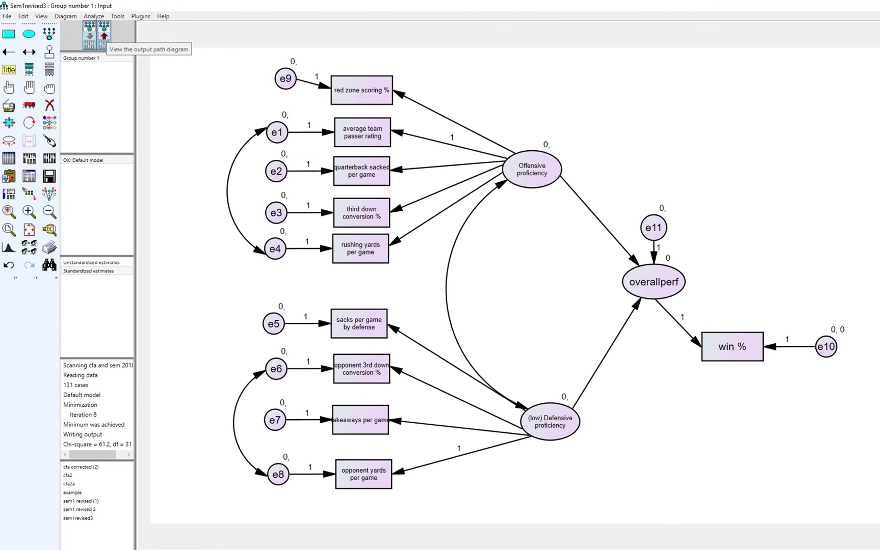
pyautogui.click(105, 36)
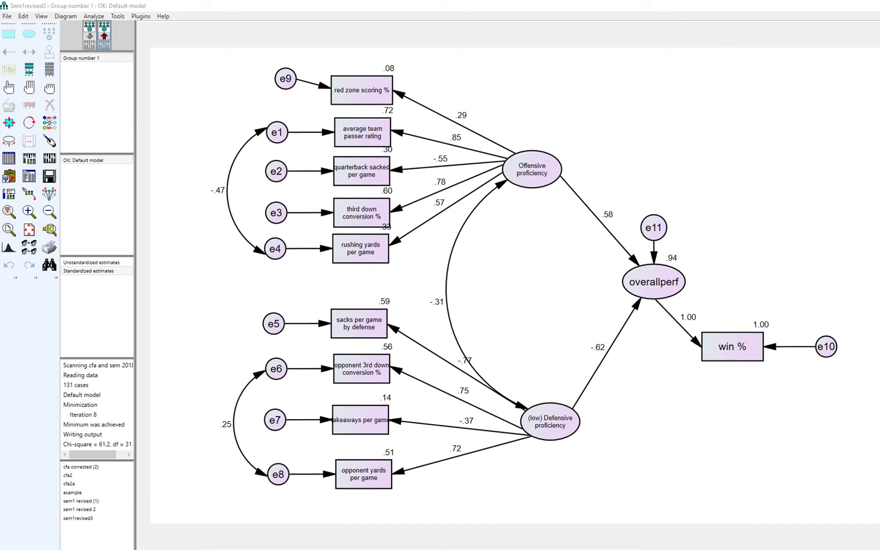
pyautogui.moveTo(521, 176); pyautogui.dragTo(546, 179)
pyautogui.moveTo(348, 100); pyautogui.dragTo(374, 93)
pyautogui.moveTo(455, 121); pyautogui.dragTo(482, 121)
pyautogui.moveTo(345, 144); pyautogui.dragTo(380, 138)
pyautogui.moveTo(440, 146); pyautogui.dragTo(470, 146)
pyautogui.moveTo(341, 223); pyautogui.dragTo(389, 220)
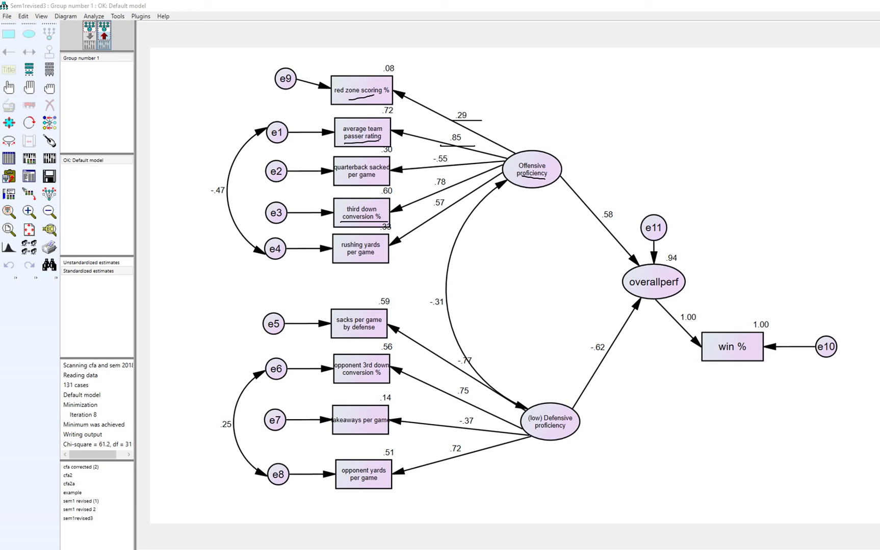
pyautogui.moveTo(428, 193); pyautogui.dragTo(446, 189)
pyautogui.moveTo(340, 258)
pyautogui.mouseDown()
pyautogui.moveTo(410, 251)
pyautogui.moveTo(461, 215)
pyautogui.mouseUp()
pyautogui.moveTo(331, 182)
pyautogui.mouseDown()
pyautogui.moveTo(389, 174)
pyautogui.moveTo(341, 157)
pyautogui.moveTo(329, 192)
pyautogui.mouseUp()
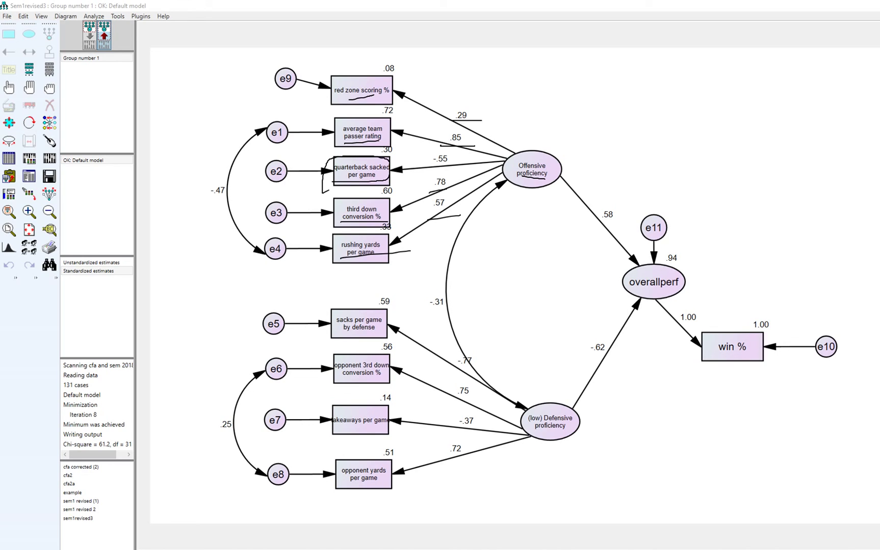
pyautogui.moveTo(451, 166)
pyautogui.mouseDown()
pyautogui.moveTo(431, 152)
pyautogui.moveTo(434, 172)
pyautogui.mouseUp()
pyautogui.moveTo(332, 183); pyautogui.dragTo(368, 181)
# Examine the standardized loadings of the four (low) Defensive proficiency indicators: opponent 3rd down conversion %, opponent yards, sacks and takeaways per game
pyautogui.moveTo(535, 434); pyautogui.dragTo(571, 433)
pyautogui.moveTo(337, 375); pyautogui.dragTo(388, 374)
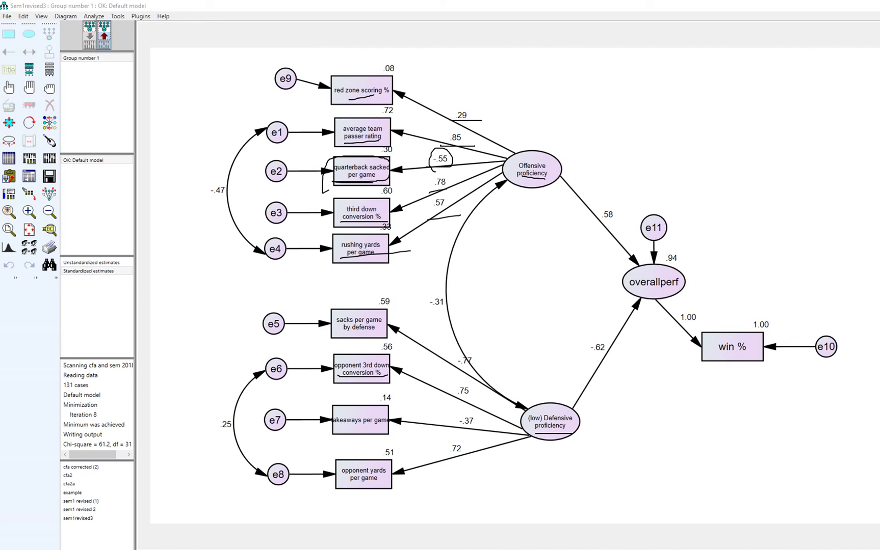
pyautogui.moveTo(467, 387)
pyautogui.mouseDown()
pyautogui.moveTo(458, 403)
pyautogui.moveTo(473, 384)
pyautogui.mouseUp()
pyautogui.moveTo(337, 485); pyautogui.dragTo(383, 480)
pyautogui.moveTo(444, 441)
pyautogui.mouseDown()
pyautogui.moveTo(466, 460)
pyautogui.moveTo(446, 439)
pyautogui.moveTo(438, 455)
pyautogui.mouseUp()
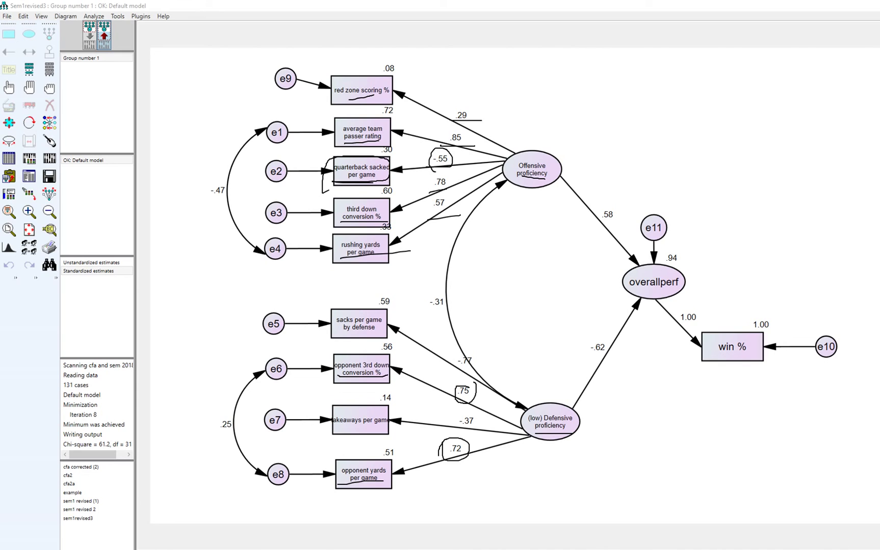
pyautogui.moveTo(442, 457); pyautogui.dragTo(488, 457)
pyautogui.moveTo(449, 400); pyautogui.dragTo(466, 397)
pyautogui.moveTo(334, 336); pyautogui.dragTo(372, 335)
pyautogui.moveTo(475, 351)
pyautogui.mouseDown()
pyautogui.moveTo(458, 353)
pyautogui.moveTo(477, 371)
pyautogui.moveTo(472, 346)
pyautogui.mouseUp()
pyautogui.moveTo(345, 425); pyautogui.dragTo(381, 426)
pyautogui.moveTo(475, 411)
pyautogui.mouseDown()
pyautogui.moveTo(481, 435)
pyautogui.moveTo(474, 404)
pyautogui.mouseUp()
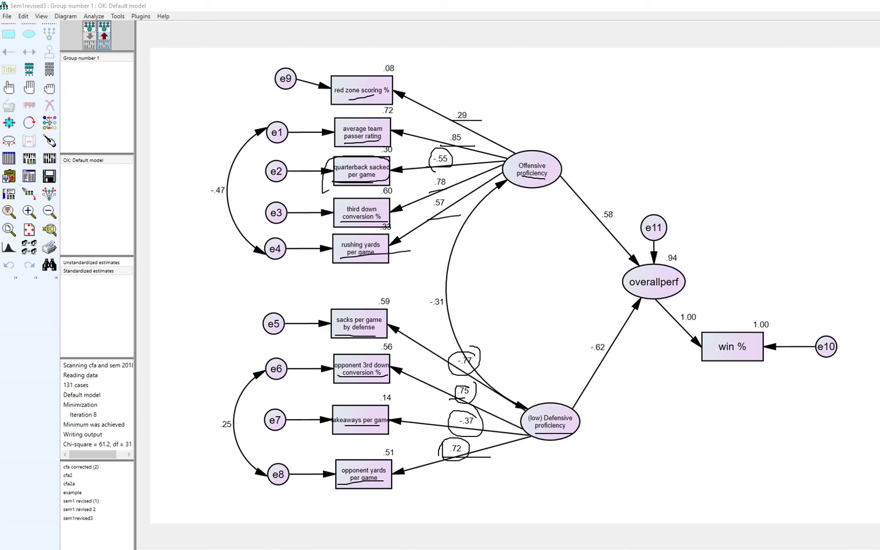
# Examine the standardized paths from the defensive and offensive proficiency factors to overallperf and its win % indicator, and clear the annotations
pyautogui.moveTo(606, 331)
pyautogui.mouseDown()
pyautogui.moveTo(614, 378)
pyautogui.moveTo(608, 329)
pyautogui.mouseUp()
pyautogui.moveTo(636, 291); pyautogui.dragTo(678, 290)
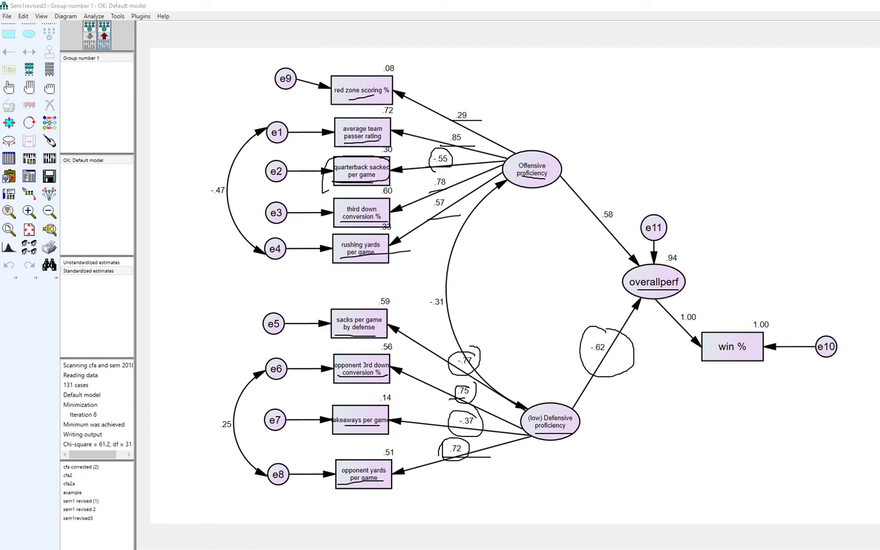
pyautogui.moveTo(713, 355); pyautogui.dragTo(742, 354)
pyautogui.moveTo(595, 227)
pyautogui.mouseDown()
pyautogui.moveTo(637, 217)
pyautogui.moveTo(587, 225)
pyautogui.moveTo(601, 230)
pyautogui.mouseUp()
pyautogui.moveTo(531, 431); pyautogui.dragTo(565, 433)
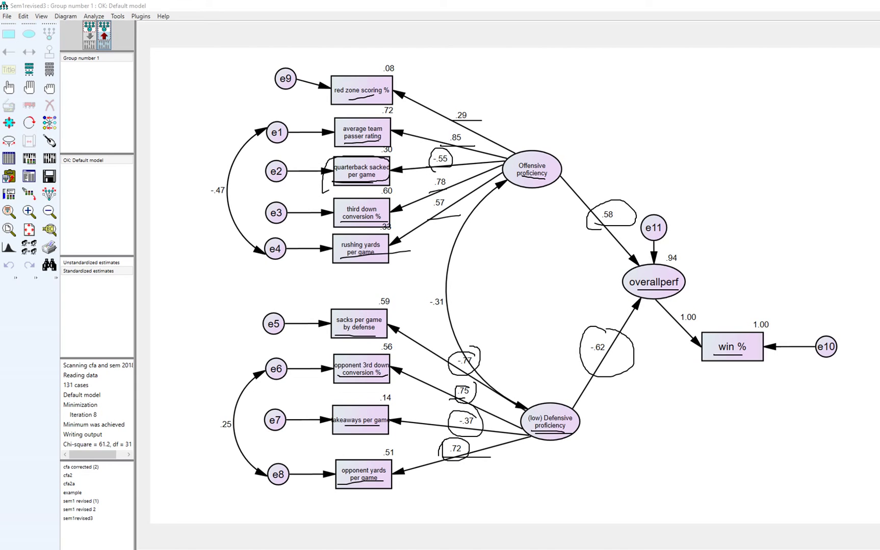
pyautogui.press('Escape')
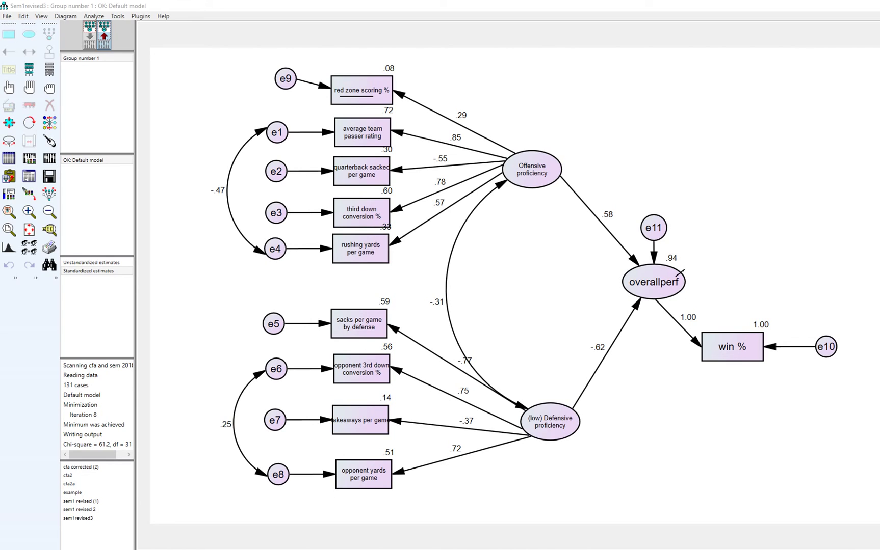
# Mark red zone scoring %, Offensive proficiency, win % and overallperf to review how they relate in the model, and clear the marks
pyautogui.moveTo(339, 99); pyautogui.dragTo(370, 101)
pyautogui.moveTo(519, 176); pyautogui.dragTo(562, 176)
pyautogui.moveTo(716, 360); pyautogui.dragTo(762, 360)
pyautogui.moveTo(631, 287); pyautogui.dragTo(683, 284)
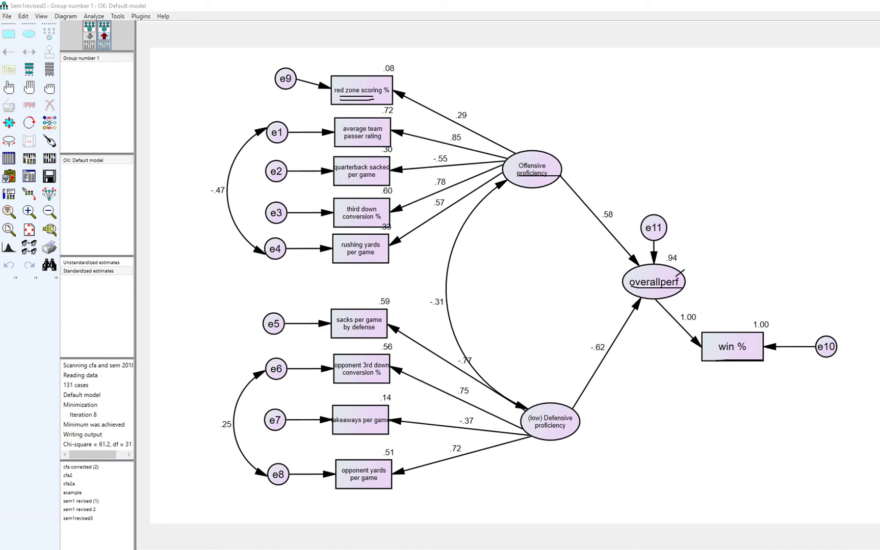
pyautogui.press('Escape')
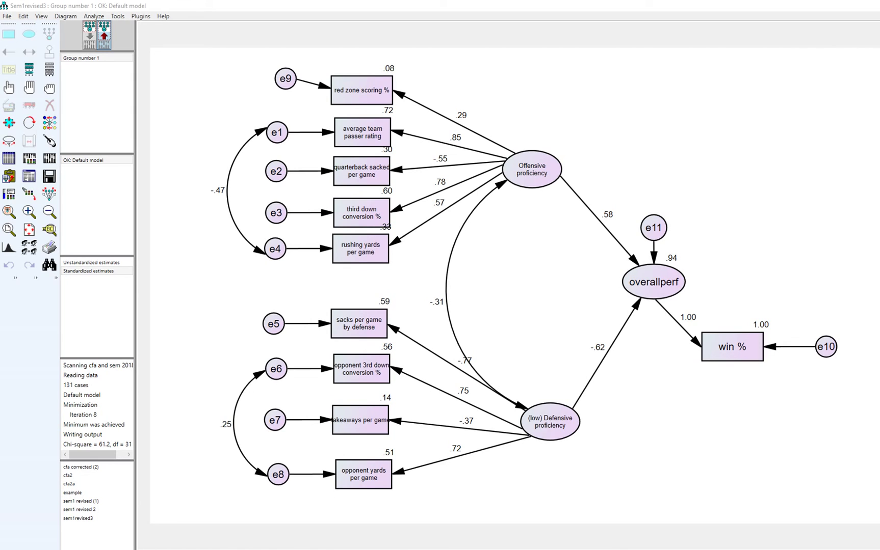